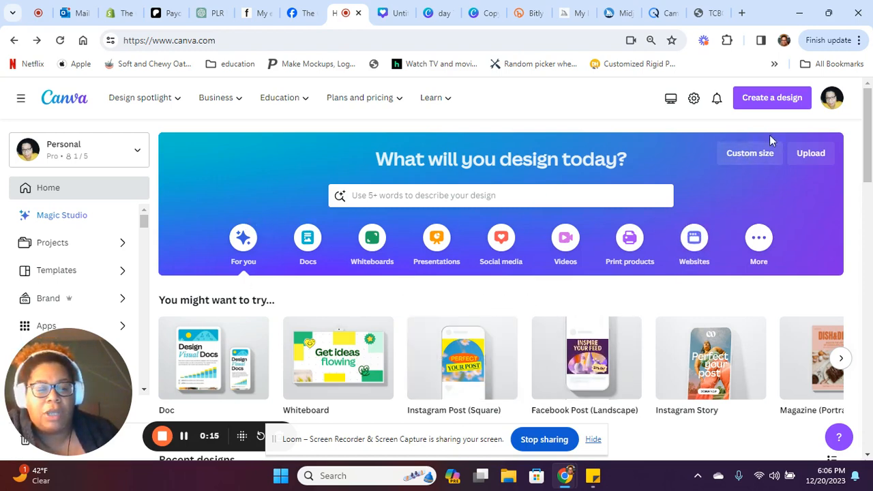
Create a blank square Instagram post measuring 1080 × 1080 px and bring up the uploaded images.
{"action": "left_click", "coordinate": [789, 101]}
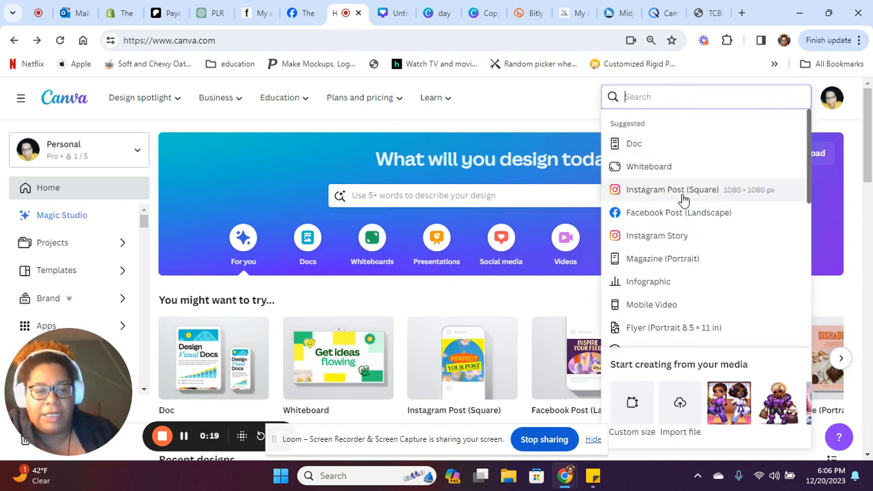
{"action": "left_click", "coordinate": [676, 190]}
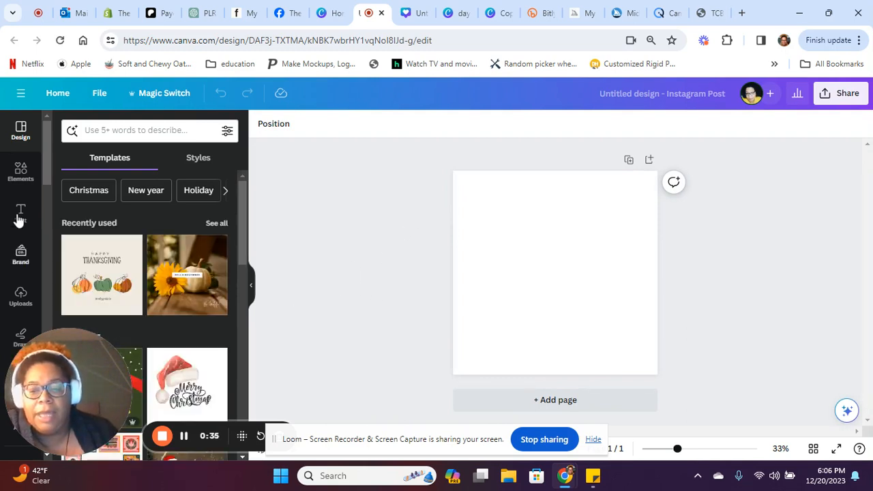
{"action": "left_click", "coordinate": [21, 298]}
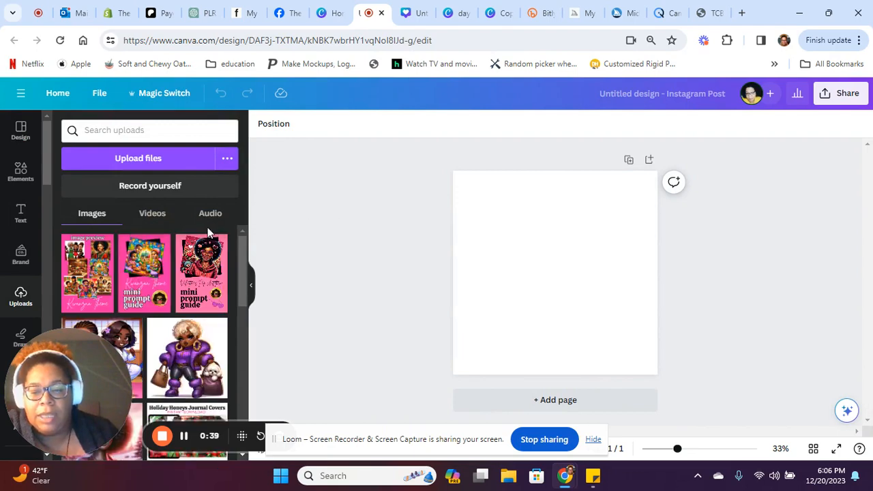
Find the uploaded picture of the meditating girl with curly updo and purple turtleneck and place it on the page.
{"action": "scroll", "coordinate": [205, 272], "scroll_direction": "down", "scroll_amount": 10}
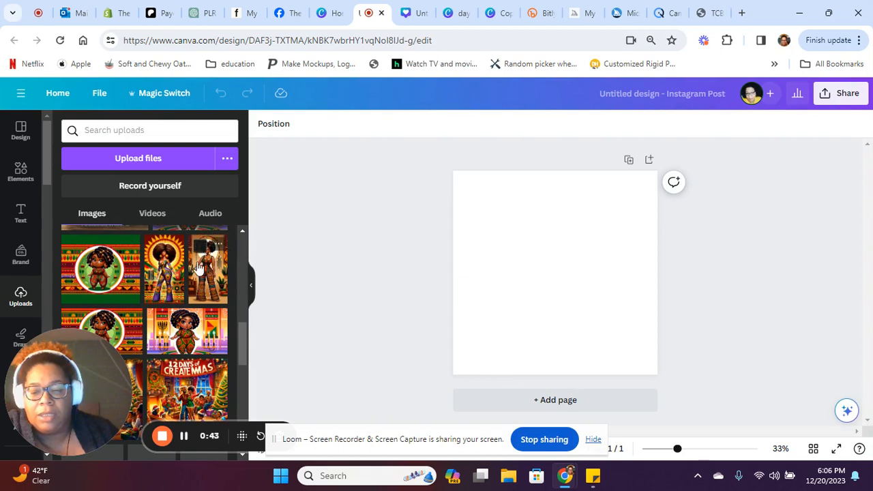
{"action": "scroll", "coordinate": [191, 248], "scroll_direction": "down", "scroll_amount": 5}
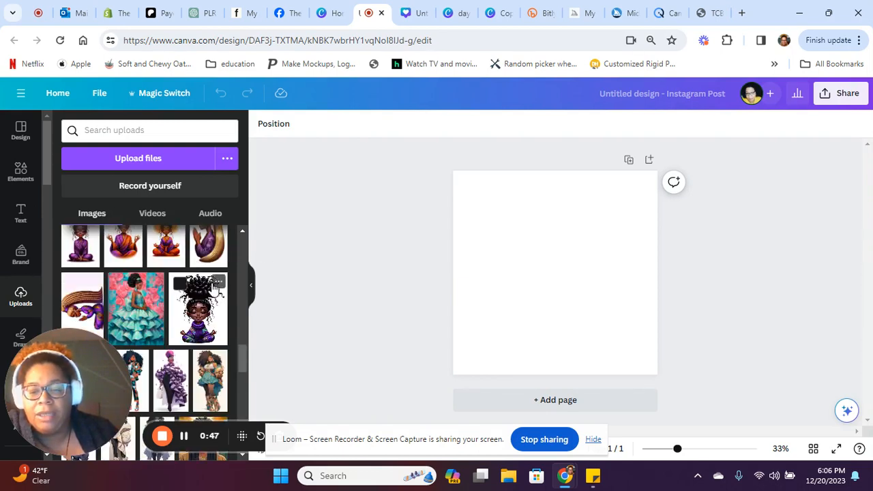
{"action": "scroll", "coordinate": [210, 288], "scroll_direction": "down", "scroll_amount": 5}
{"action": "scroll", "coordinate": [214, 285], "scroll_direction": "down", "scroll_amount": 1}
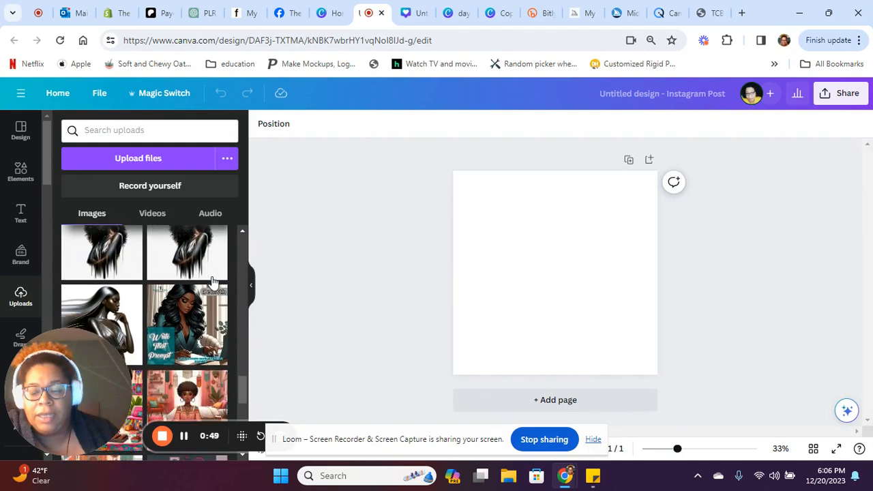
{"action": "scroll", "coordinate": [214, 281], "scroll_direction": "up", "scroll_amount": 1}
{"action": "scroll", "coordinate": [215, 280], "scroll_direction": "up", "scroll_amount": 1}
{"action": "scroll", "coordinate": [214, 278], "scroll_direction": "up", "scroll_amount": 3}
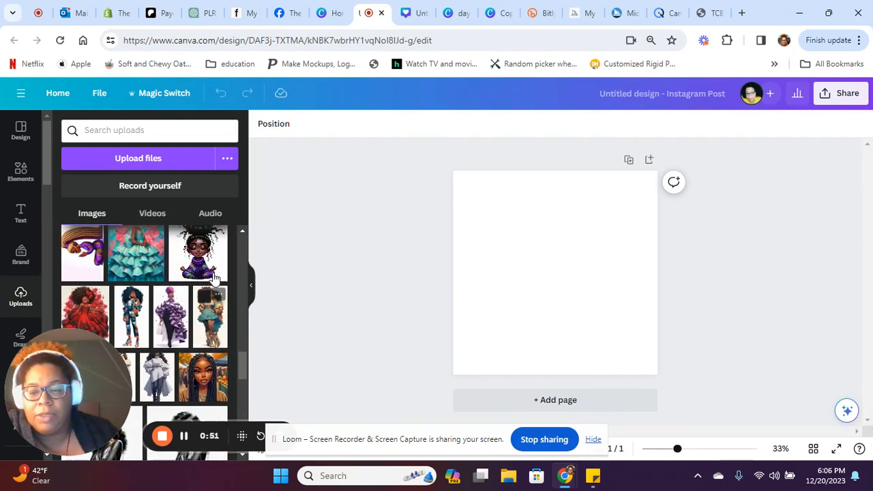
{"action": "scroll", "coordinate": [202, 263], "scroll_direction": "up", "scroll_amount": 2}
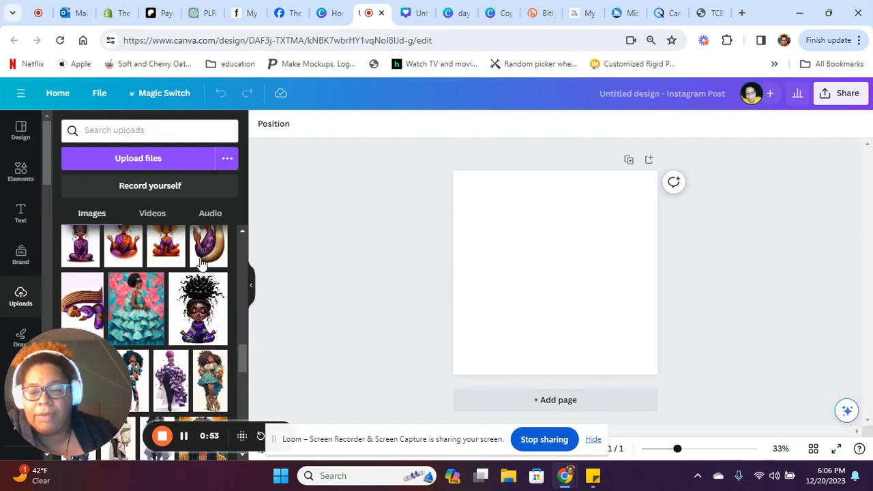
{"action": "left_click", "coordinate": [202, 311]}
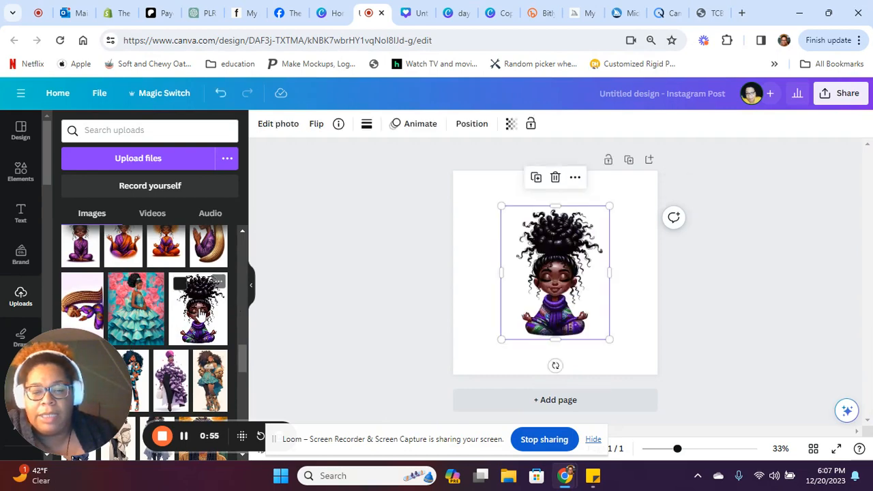
{"action": "mouse_move", "coordinate": [546, 280]}
{"action": "left_mouse_down"}
{"action": "mouse_move", "coordinate": [555, 304]}
{"action": "mouse_move", "coordinate": [547, 272]}
{"action": "left_mouse_up"}
Set the page background to the light pink from the brand colors.
{"action": "left_click", "coordinate": [479, 277]}
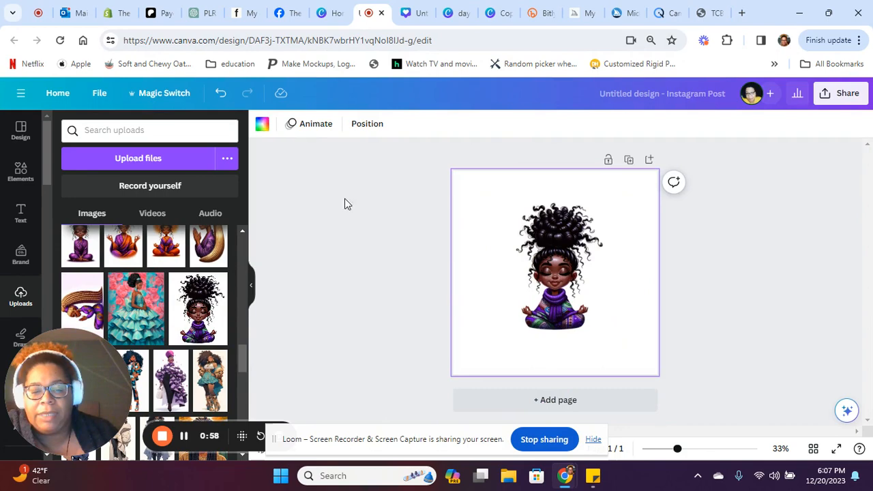
{"action": "left_click", "coordinate": [262, 124]}
{"action": "left_click", "coordinate": [93, 279]}
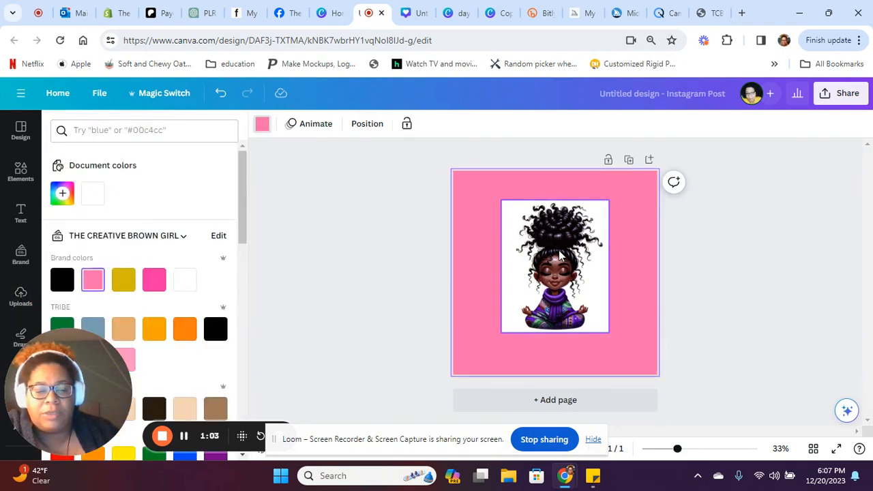
Enlarge the meditating girl image to nearly the full page height and center it on the pink background.
{"action": "left_click_drag", "start_coordinate": [560, 254], "coordinate": [559, 261]}
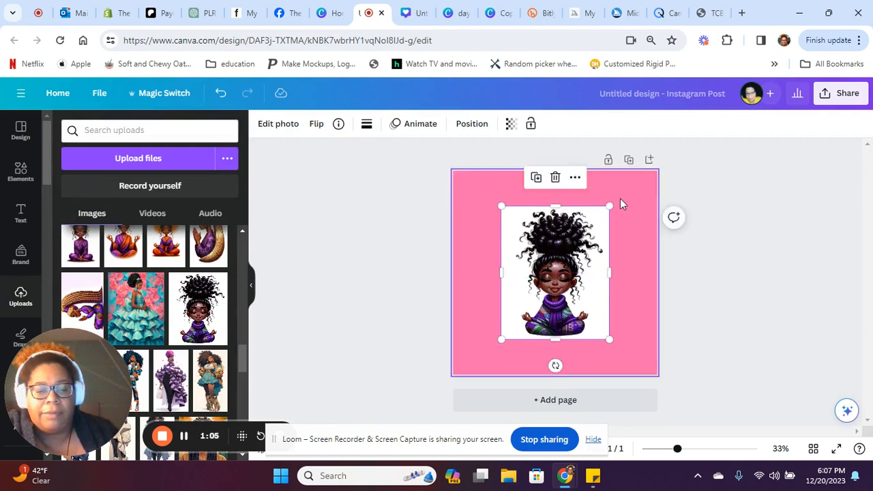
{"action": "left_click_drag", "start_coordinate": [608, 204], "coordinate": [637, 170]}
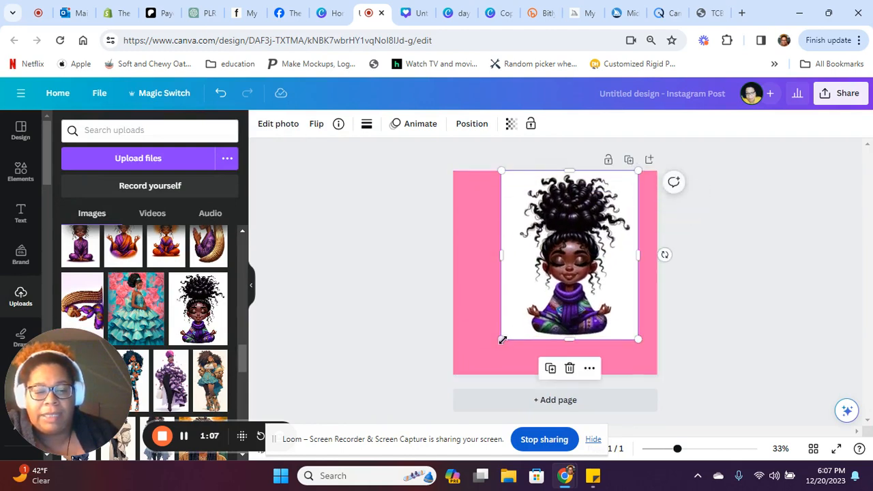
{"action": "left_click_drag", "start_coordinate": [502, 340], "coordinate": [477, 368]}
{"action": "left_click_drag", "start_coordinate": [573, 277], "coordinate": [570, 284]}
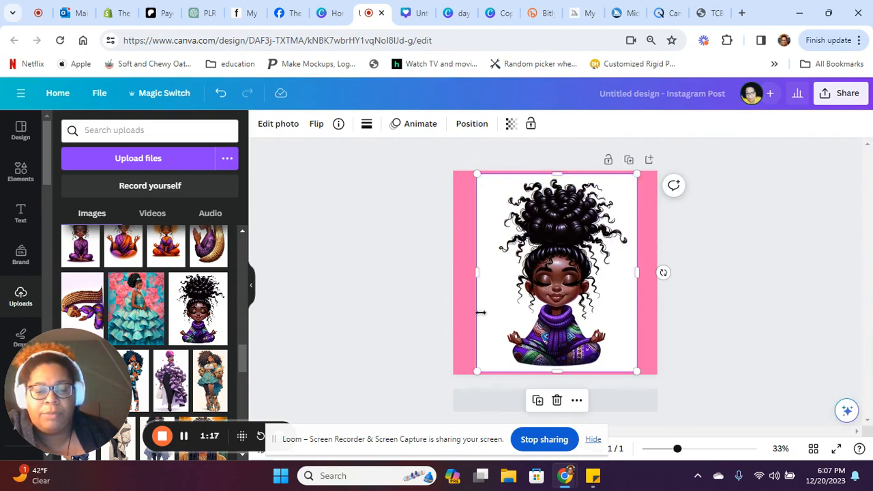
Remove the white background from the meditating girl image with BG Remover and return to the uploads.
{"action": "mouse_move", "coordinate": [679, 453]}
{"action": "left_mouse_down"}
{"action": "mouse_move", "coordinate": [711, 454]}
{"action": "mouse_move", "coordinate": [683, 452]}
{"action": "left_mouse_up"}
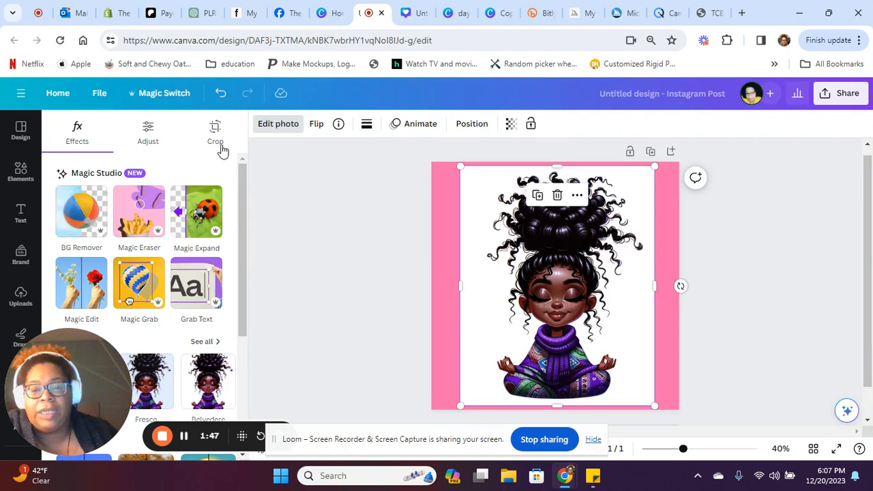
{"action": "left_click", "coordinate": [275, 126]}
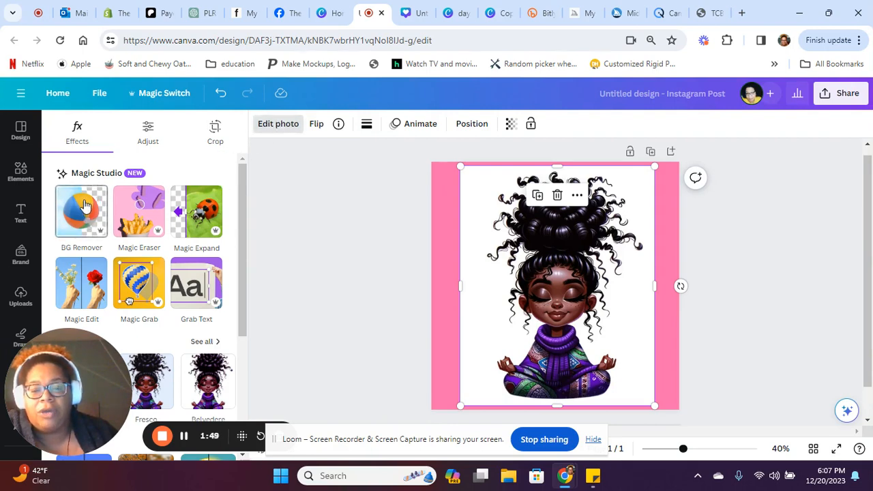
{"action": "left_click", "coordinate": [81, 204]}
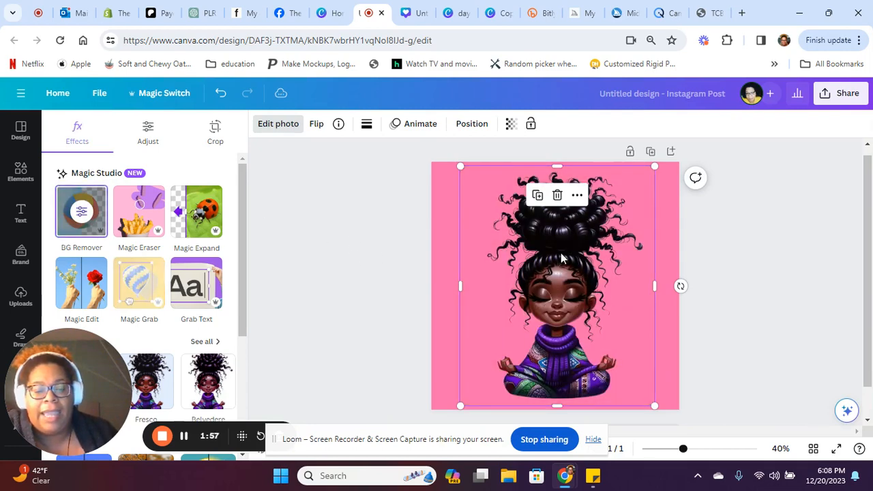
{"action": "left_click_drag", "start_coordinate": [575, 293], "coordinate": [575, 288]}
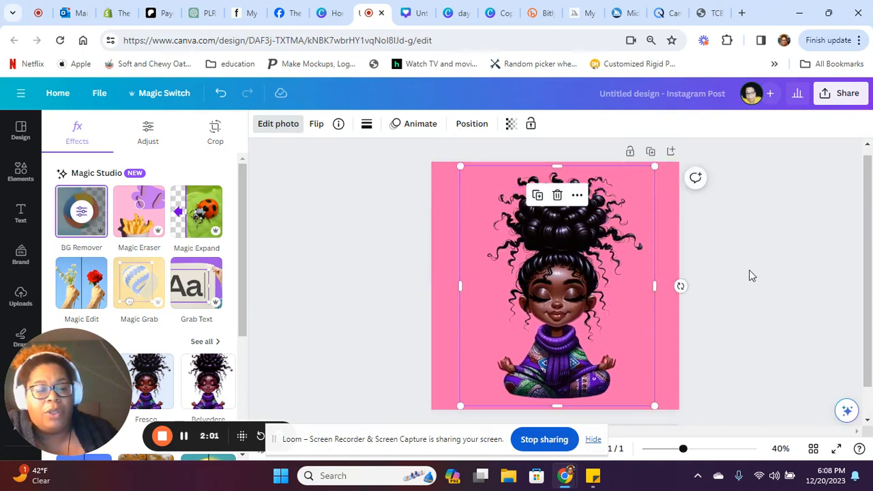
{"action": "left_click", "coordinate": [21, 296]}
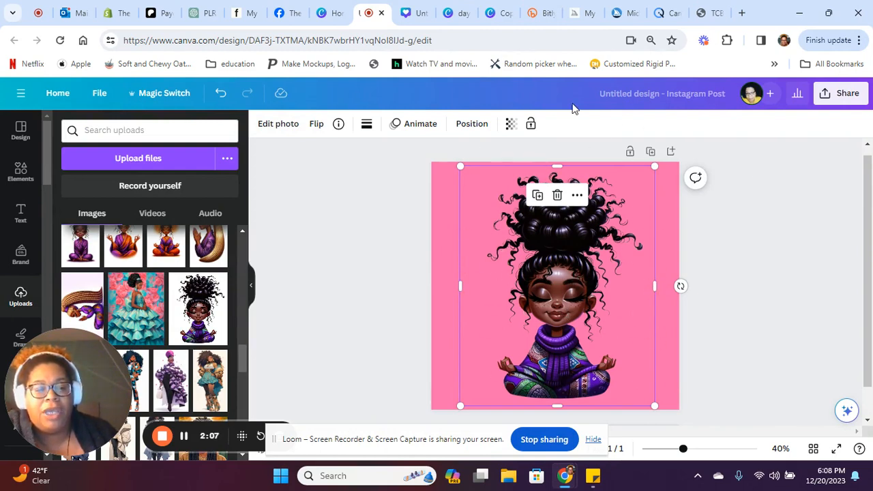
Rename the design as "video 1".
{"action": "left_click", "coordinate": [647, 94]}
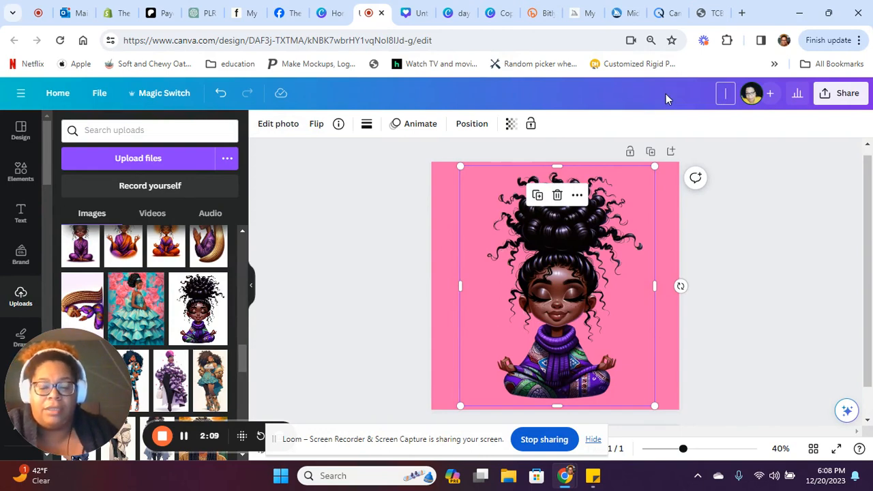
{"action": "type", "text": "trab"}
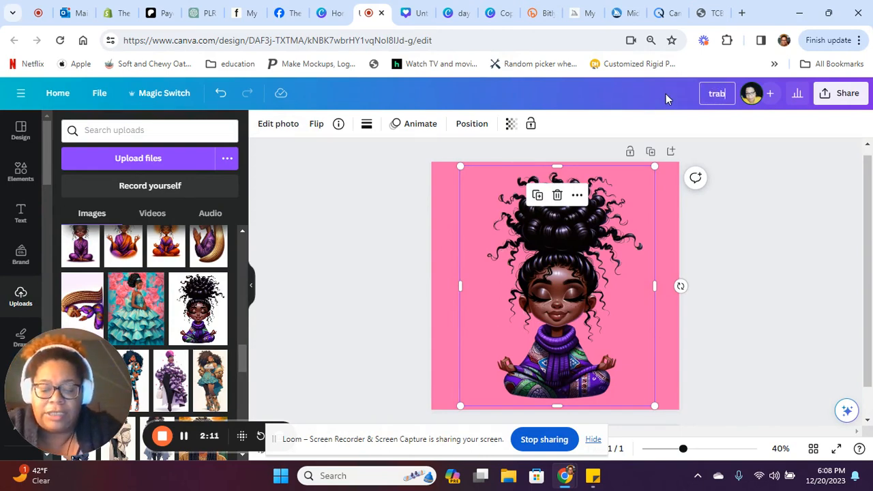
{"action": "key", "text": "BackSpace"}
{"action": "key", "text": "BackSpace"}
{"action": "key", "text": "BackSpace"}
{"action": "key", "text": "BackSpace"}
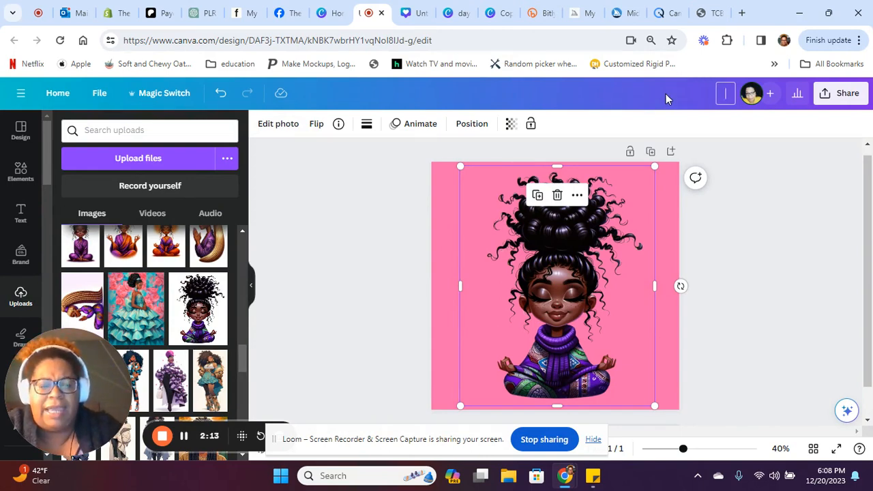
{"action": "type", "text": "vi"}
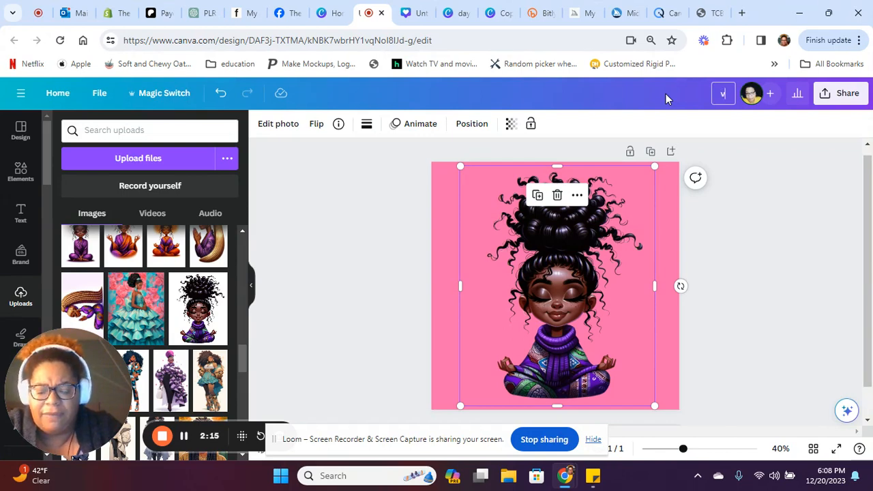
{"action": "type", "text": "deo 1"}
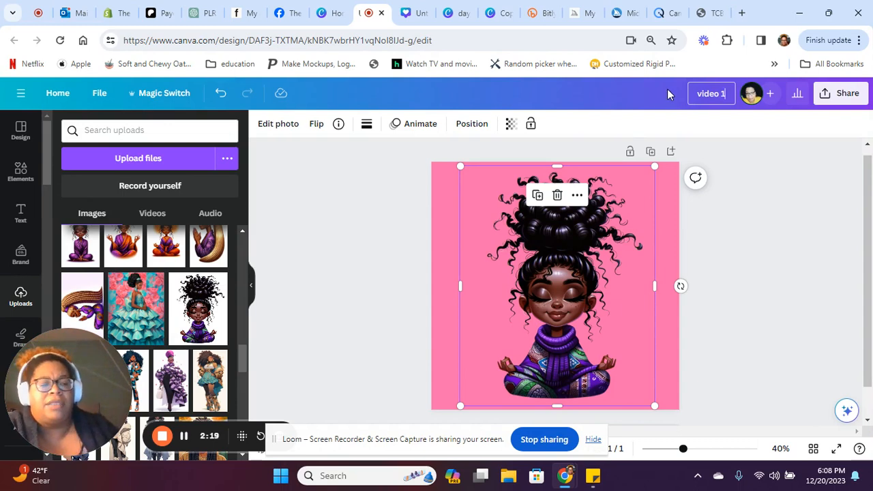
Download the design as a 1,080 × 1,080 px PNG with a transparent background.
{"action": "left_click", "coordinate": [831, 100]}
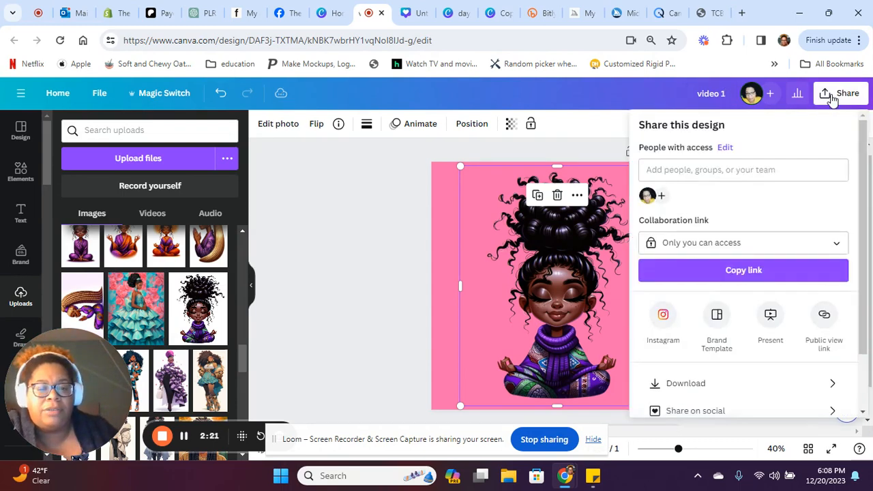
{"action": "left_click", "coordinate": [677, 386]}
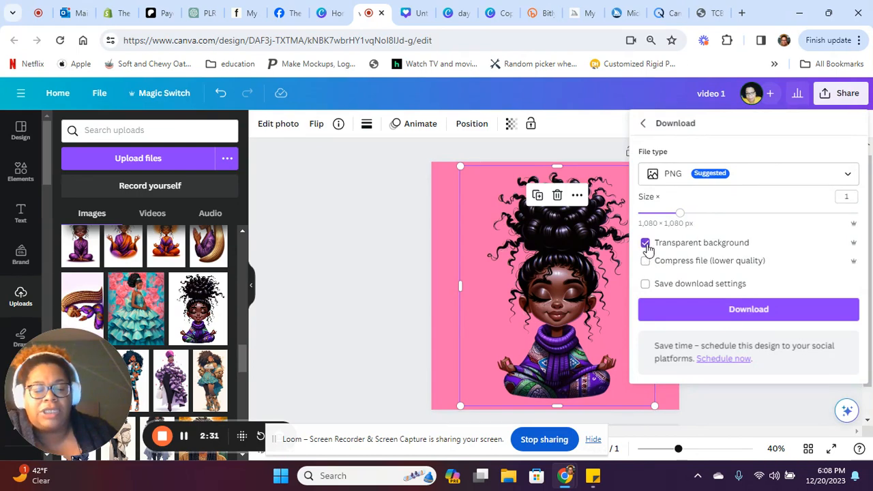
{"action": "left_click", "coordinate": [742, 308]}
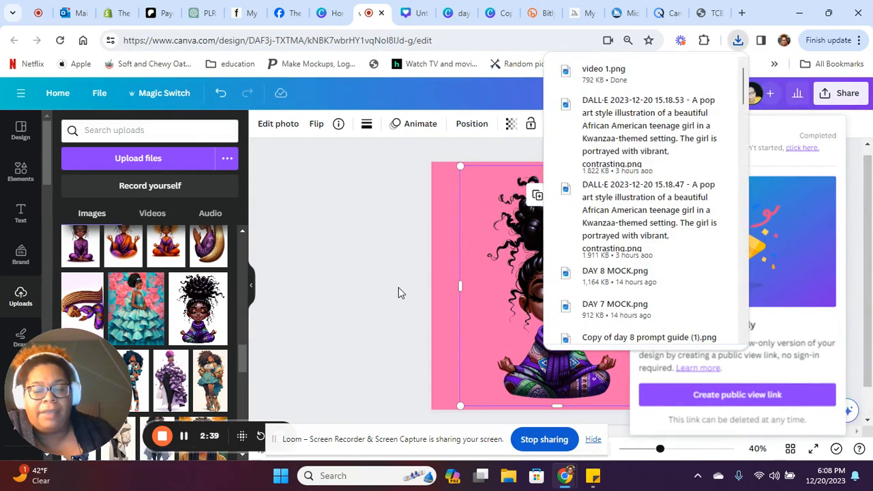
{"action": "left_click", "coordinate": [379, 262]}
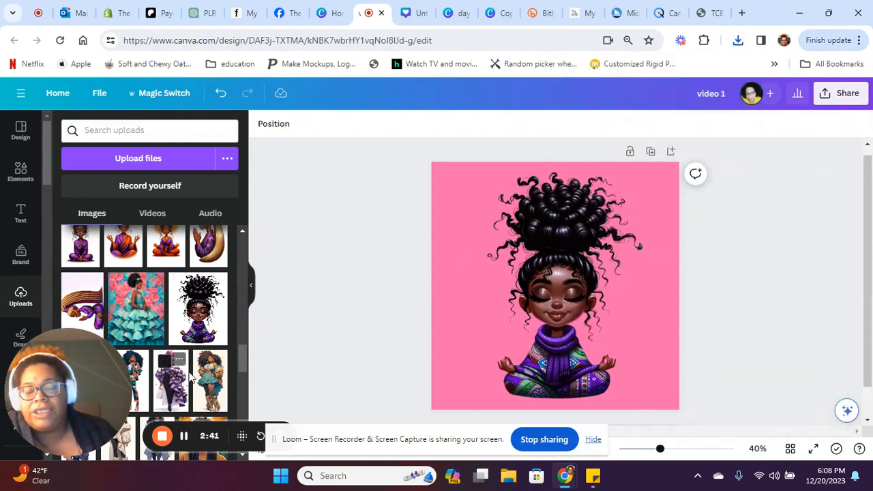
Upload the transparent image "video 1" from the Downloads folder to the uploaded images.
{"action": "left_click_drag", "start_coordinate": [242, 355], "coordinate": [260, 226]}
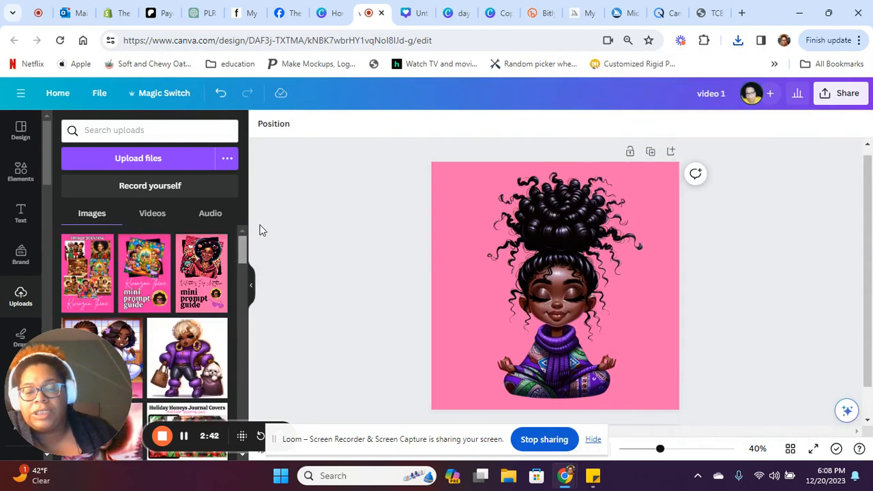
{"action": "left_click", "coordinate": [144, 159]}
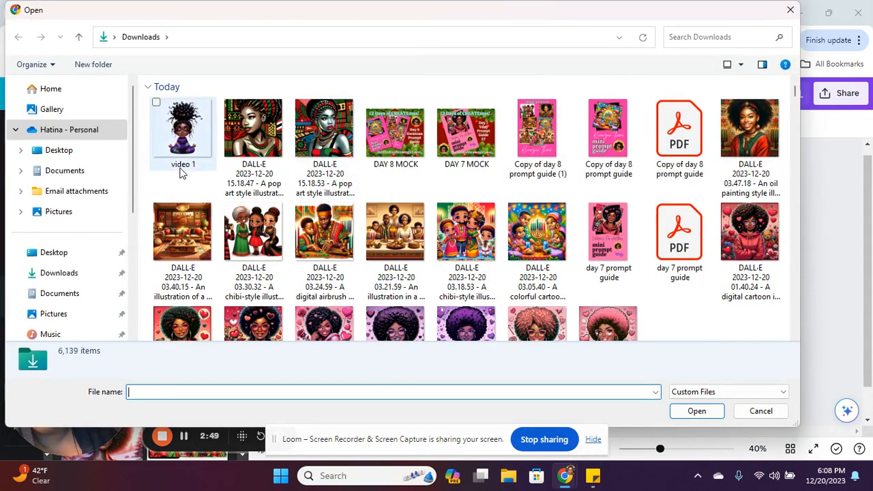
{"action": "double_click", "coordinate": [184, 133]}
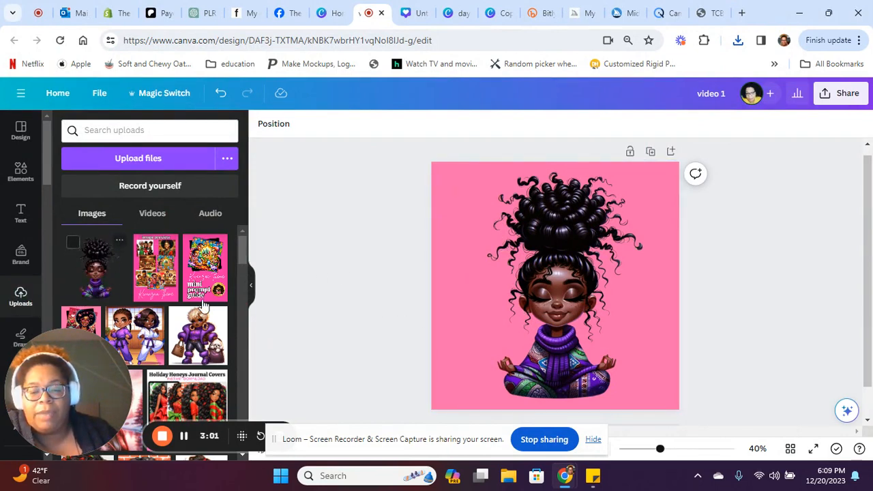
Add a second page, place the uploaded portrait of the laughing woman in a red plaid coat on it, and enlarge it.
{"action": "left_click_drag", "start_coordinate": [244, 249], "coordinate": [241, 336]}
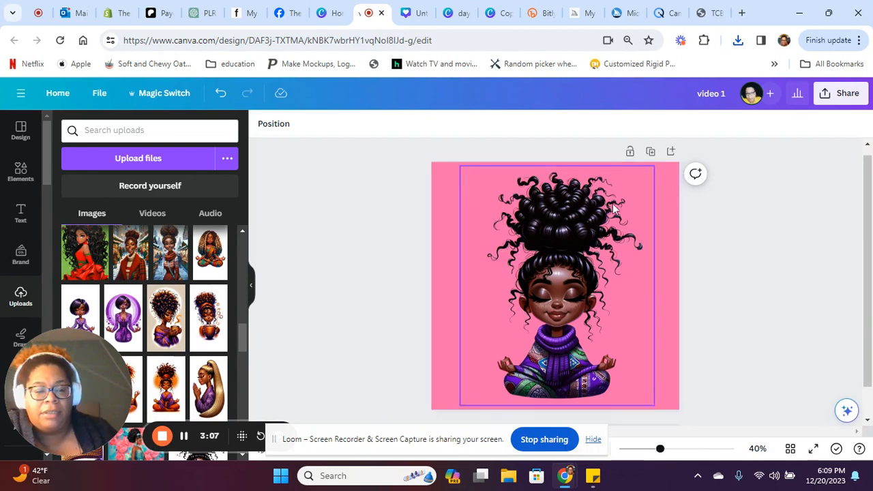
{"action": "scroll", "coordinate": [723, 242], "scroll_direction": "down", "scroll_amount": 2}
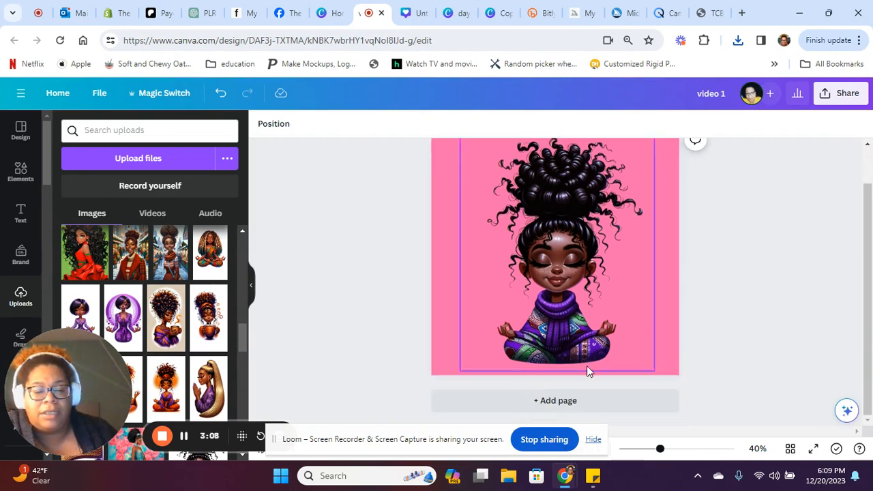
{"action": "left_click", "coordinate": [552, 406]}
{"action": "left_click", "coordinate": [135, 263]}
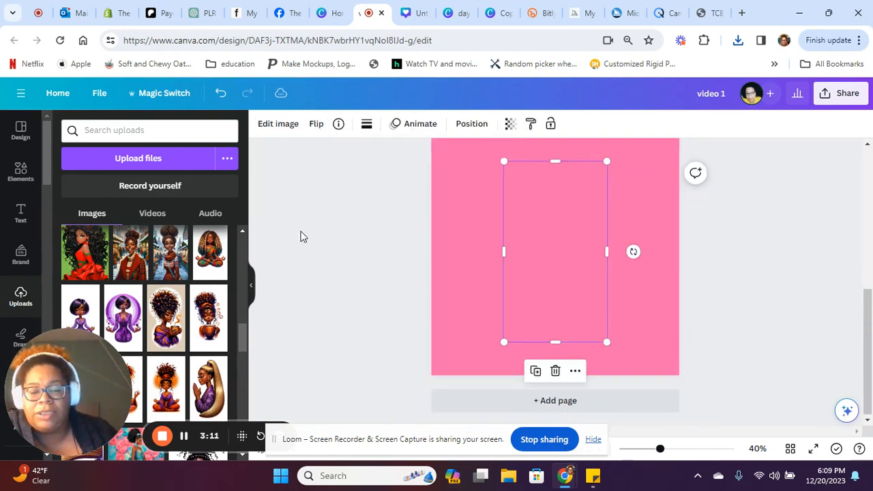
{"action": "left_click_drag", "start_coordinate": [503, 333], "coordinate": [477, 374]}
{"action": "scroll", "coordinate": [555, 307], "scroll_direction": "up", "scroll_amount": 1}
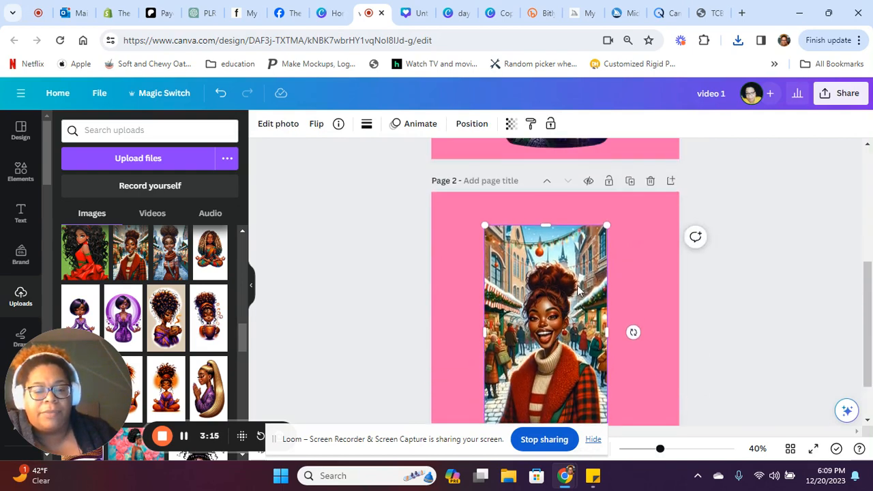
Enlarge the market portrait to the full height of page 2 and remove its background with BG Remover.
{"action": "left_click_drag", "start_coordinate": [607, 225], "coordinate": [626, 191]}
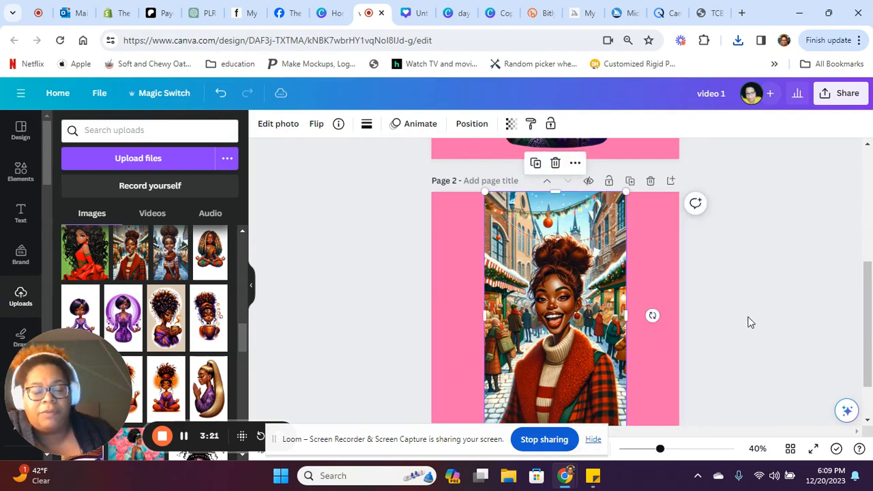
{"action": "scroll", "coordinate": [749, 319], "scroll_direction": "down", "scroll_amount": 2}
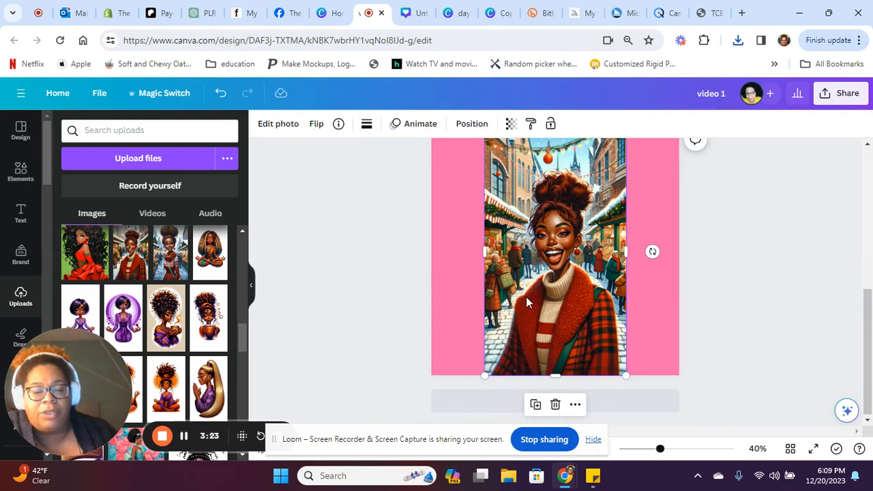
{"action": "left_click", "coordinate": [274, 124]}
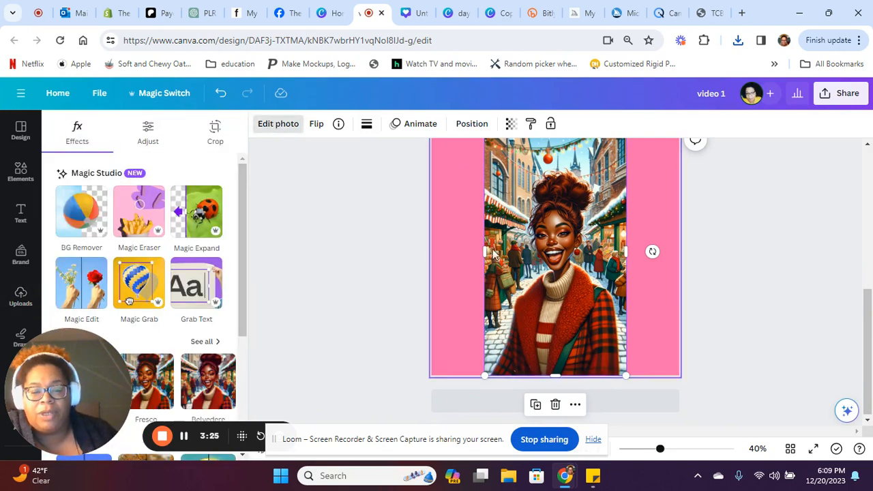
{"action": "left_click", "coordinate": [74, 219]}
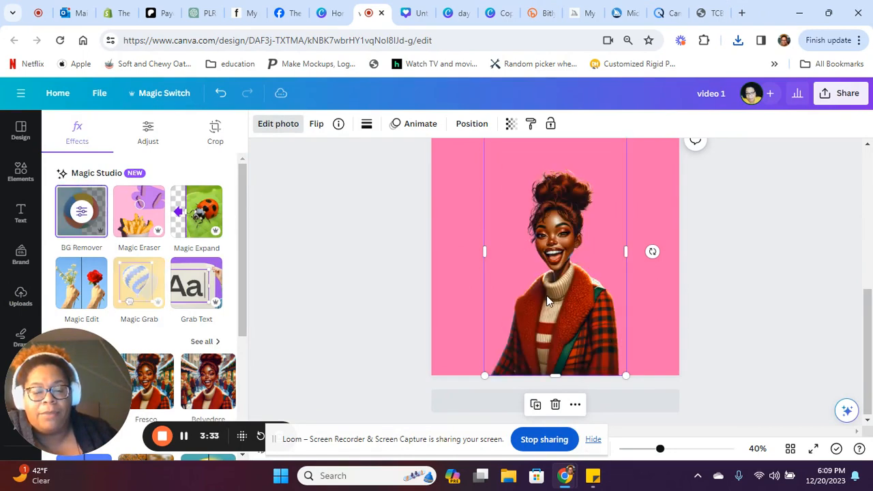
Crop the empty area above the woman's hair and enlarge the cutout to fill the full height of page 2.
{"action": "left_click_drag", "start_coordinate": [547, 301], "coordinate": [544, 282]}
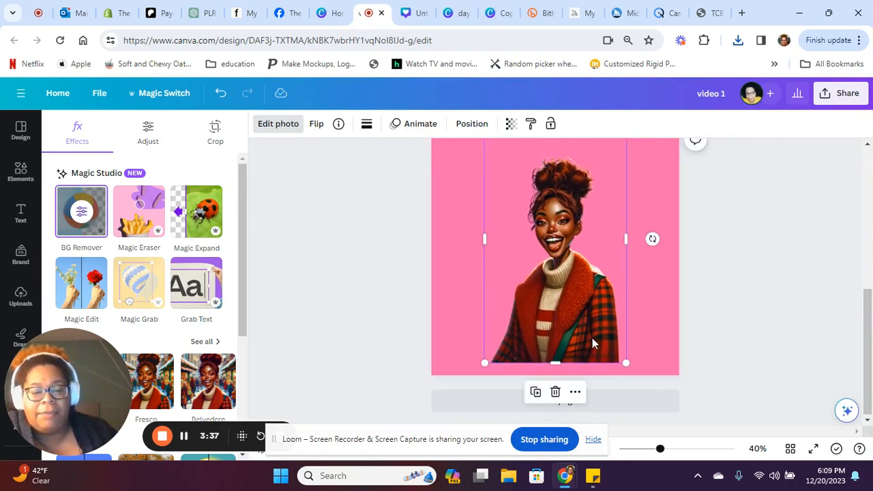
{"action": "scroll", "coordinate": [582, 338], "scroll_direction": "up", "scroll_amount": 2}
{"action": "scroll", "coordinate": [573, 332], "scroll_direction": "down", "scroll_amount": 1}
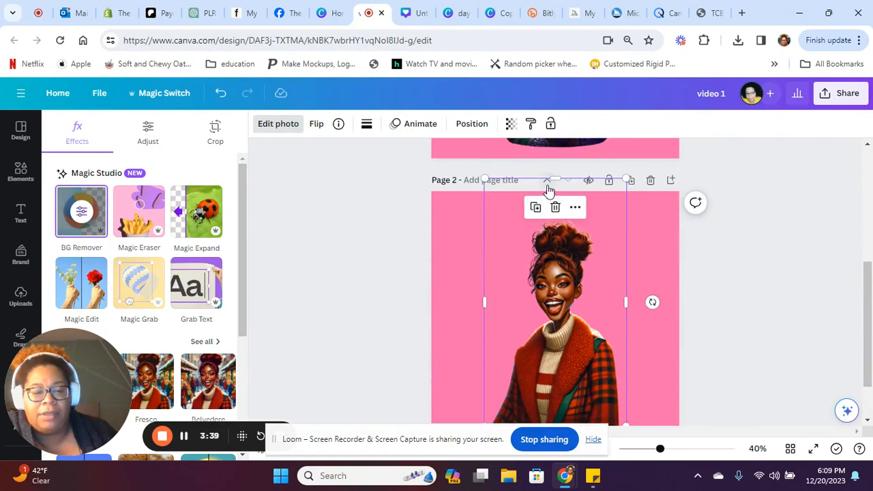
{"action": "left_click_drag", "start_coordinate": [556, 185], "coordinate": [553, 217]}
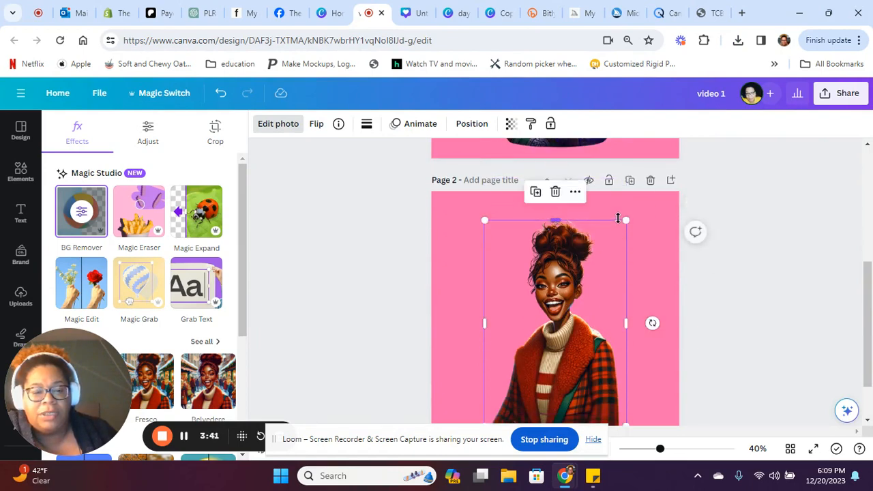
{"action": "left_click_drag", "start_coordinate": [625, 220], "coordinate": [647, 189]}
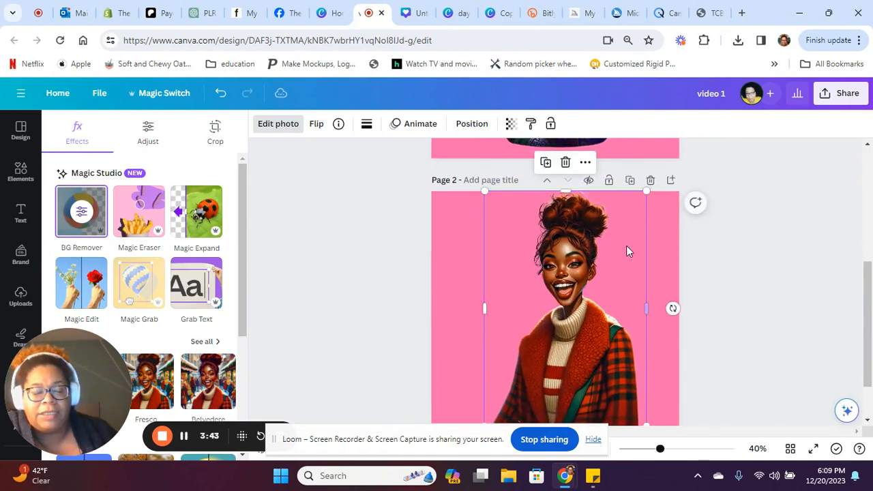
{"action": "scroll", "coordinate": [626, 247], "scroll_direction": "down", "scroll_amount": 1}
{"action": "left_click_drag", "start_coordinate": [483, 363], "coordinate": [476, 375]}
{"action": "scroll", "coordinate": [733, 293], "scroll_direction": "up", "scroll_amount": 1}
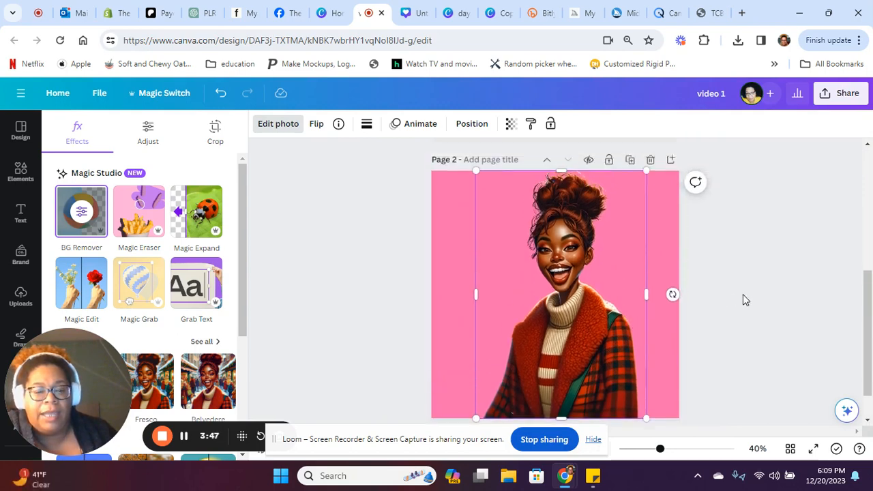
Rename the design as "video 2".
{"action": "left_click", "coordinate": [839, 94]}
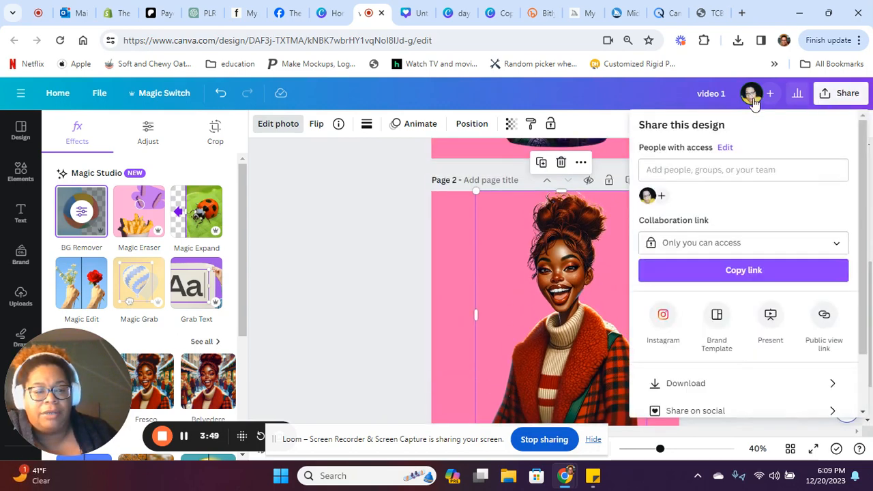
{"action": "left_click", "coordinate": [728, 94]}
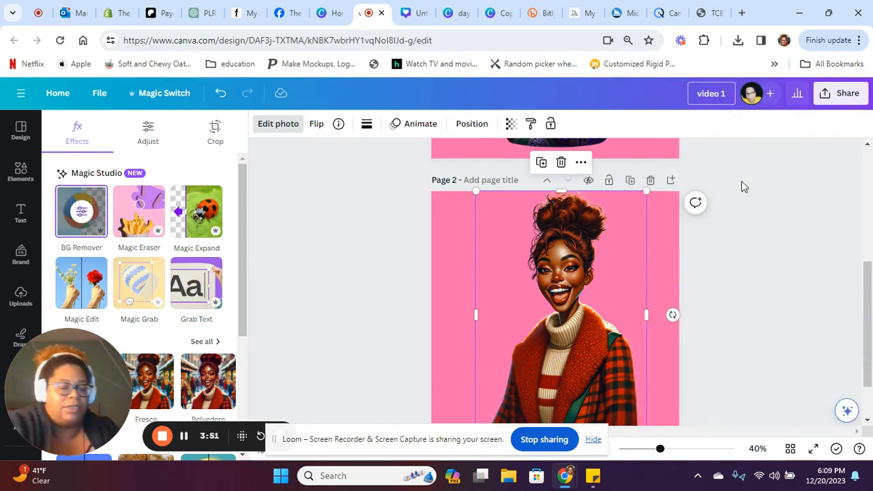
{"action": "key", "text": "BackSpace"}
{"action": "type", "text": "2"}
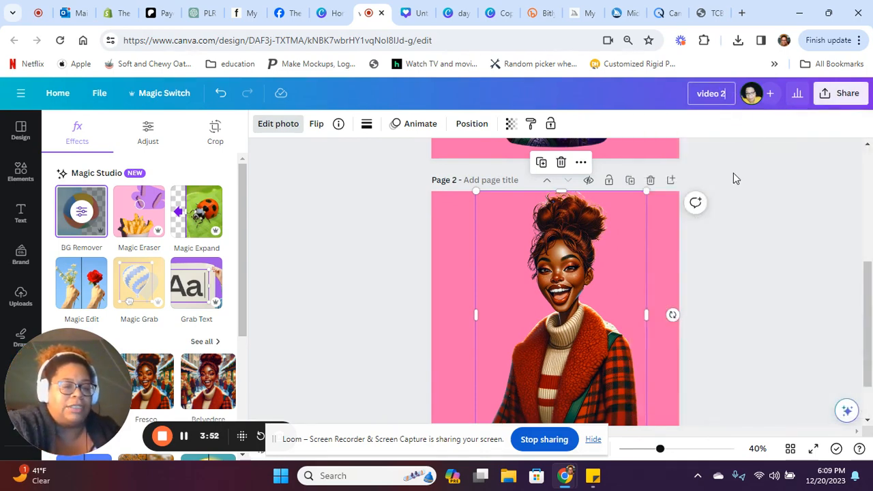
Download only page 2 as a 1,080 × 1,080 px PNG with a transparent background.
{"action": "left_click", "coordinate": [844, 104]}
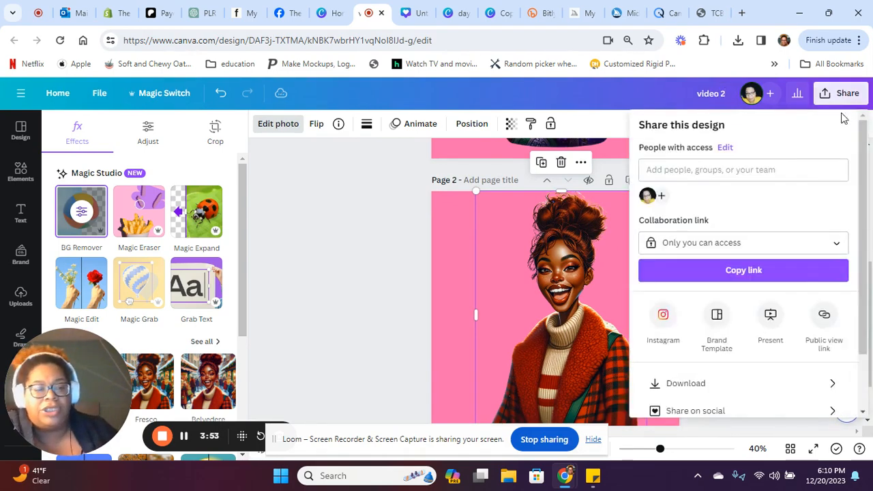
{"action": "left_click", "coordinate": [672, 387]}
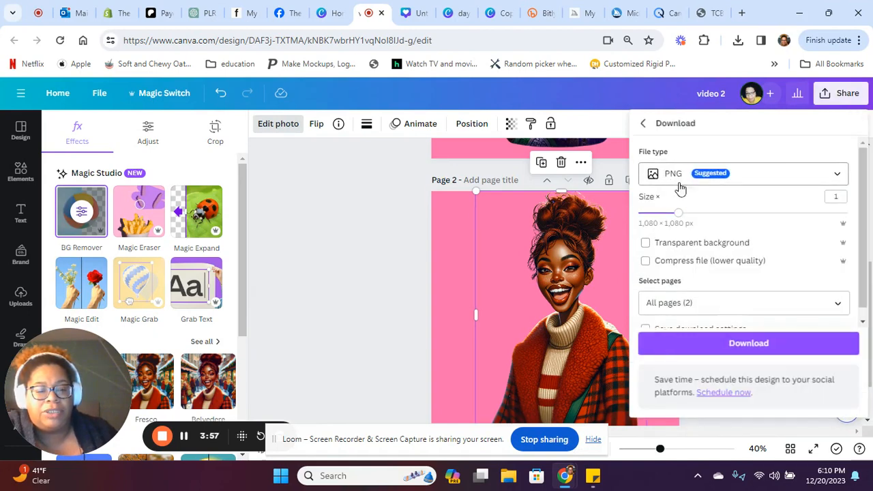
{"action": "left_click", "coordinate": [763, 344]}
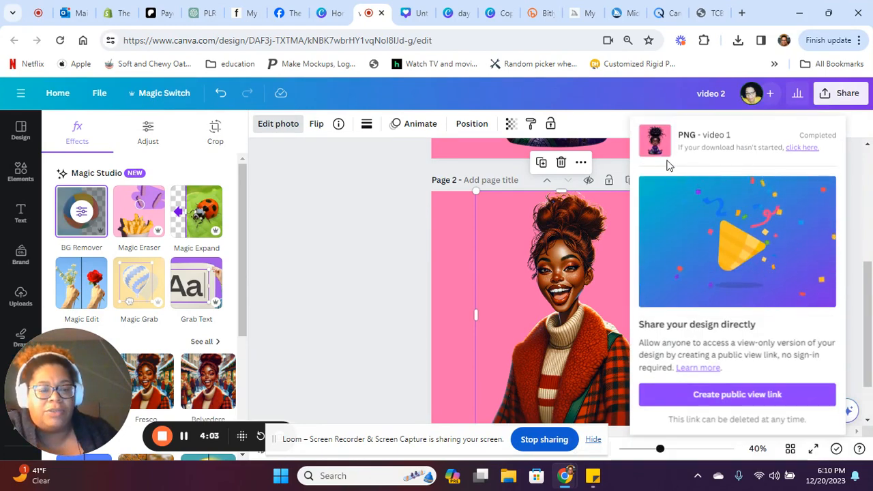
{"action": "left_click", "coordinate": [829, 95]}
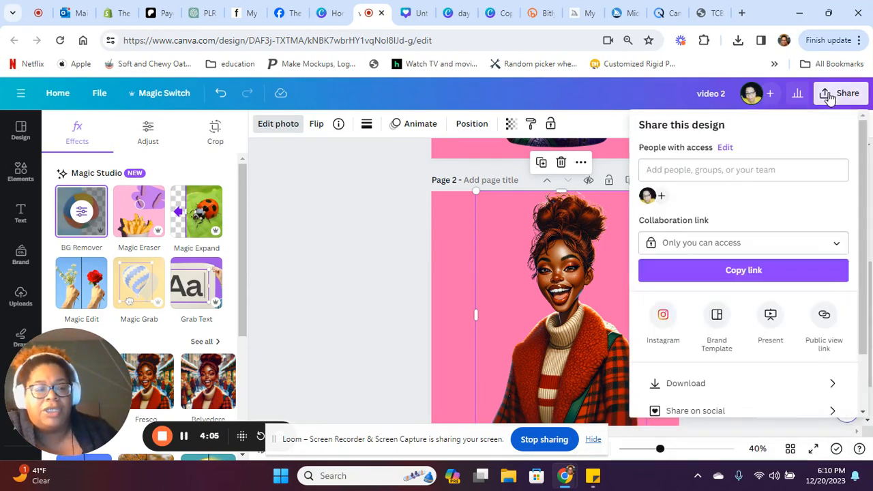
{"action": "left_click", "coordinate": [670, 388]}
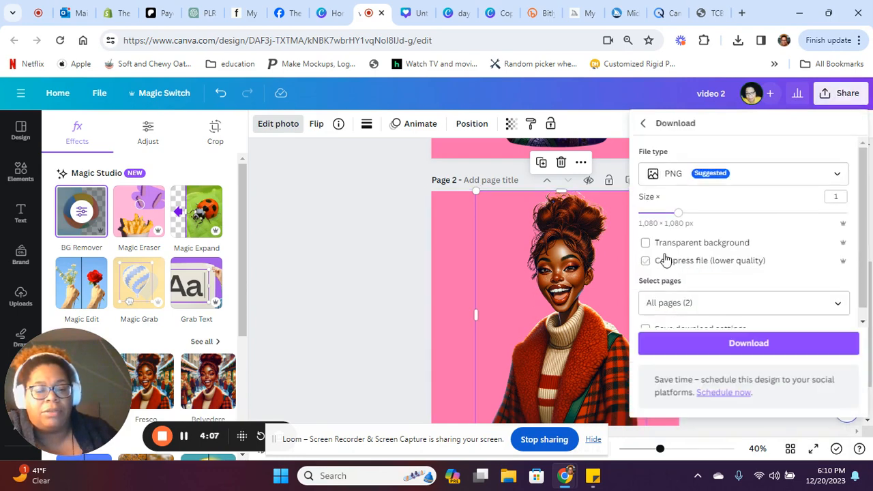
{"action": "left_click", "coordinate": [840, 306]}
{"action": "left_click", "coordinate": [661, 164]}
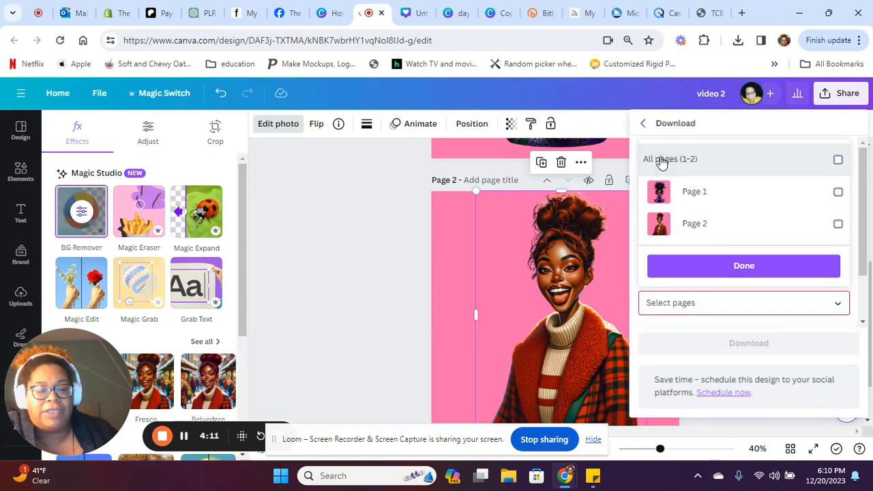
{"action": "left_click", "coordinate": [731, 226]}
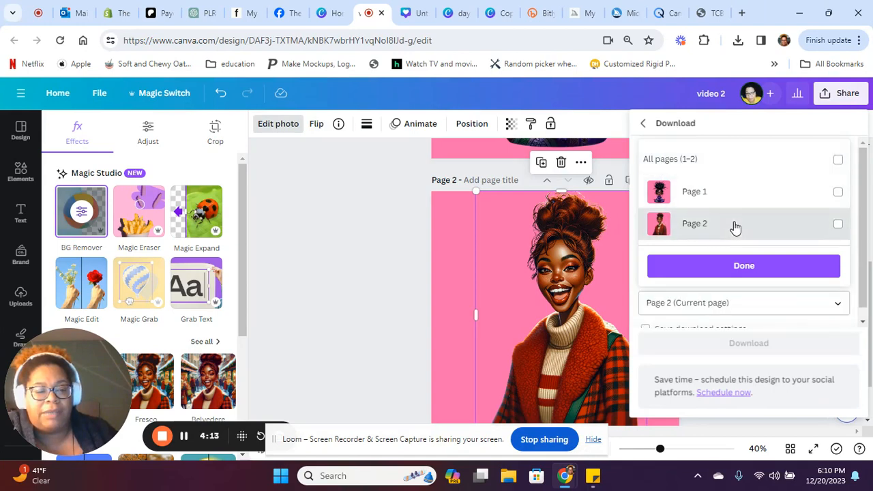
{"action": "left_click", "coordinate": [738, 269]}
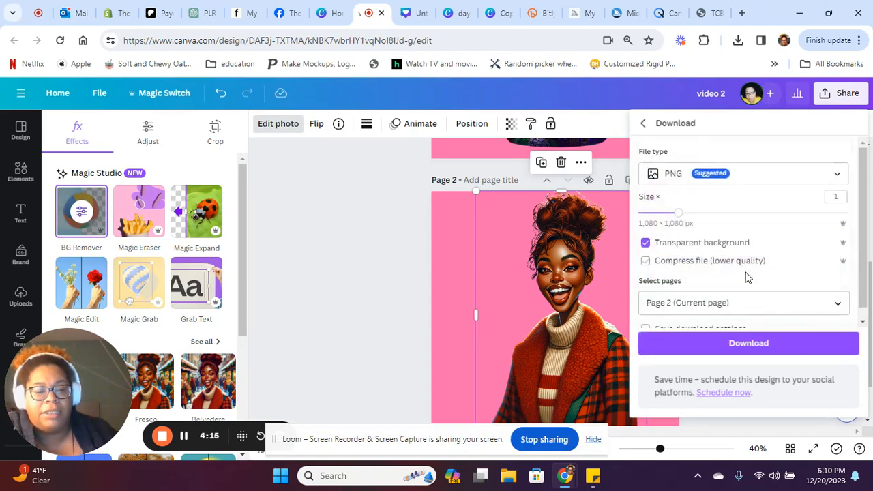
{"action": "left_click", "coordinate": [758, 344]}
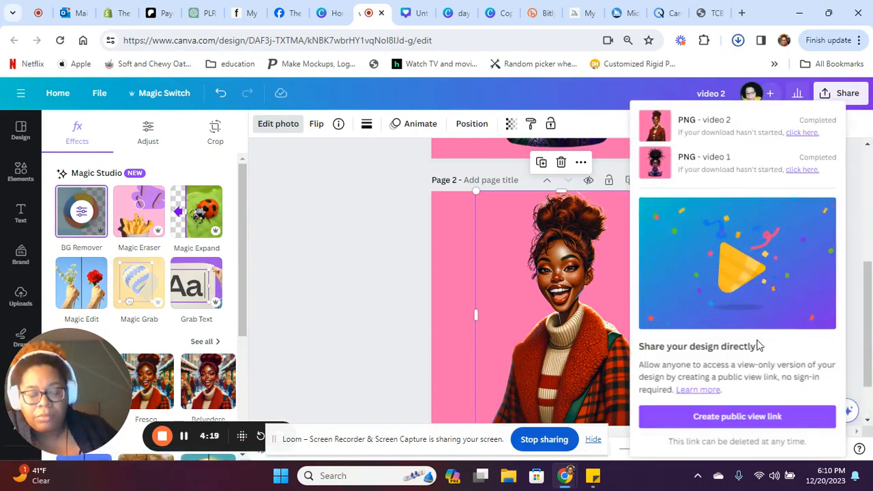
{"action": "left_click", "coordinate": [343, 308]}
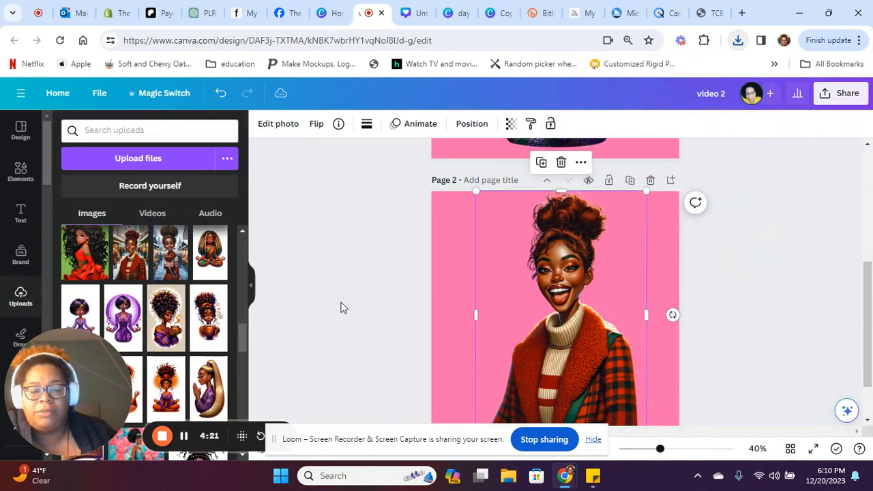
Add a third page and place the original red plaid coat portrait on its right side, enlarged to nearly the page height.
{"action": "scroll", "coordinate": [730, 320], "scroll_direction": "down", "scroll_amount": 1}
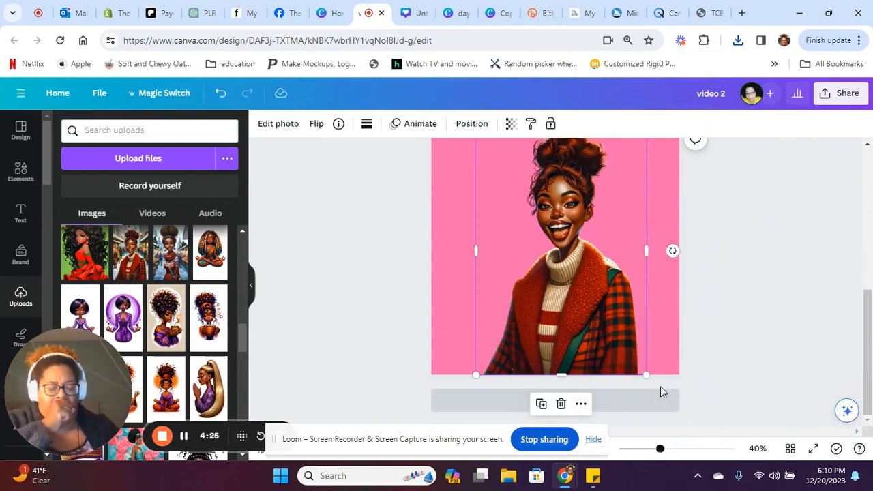
{"action": "left_click", "coordinate": [498, 408]}
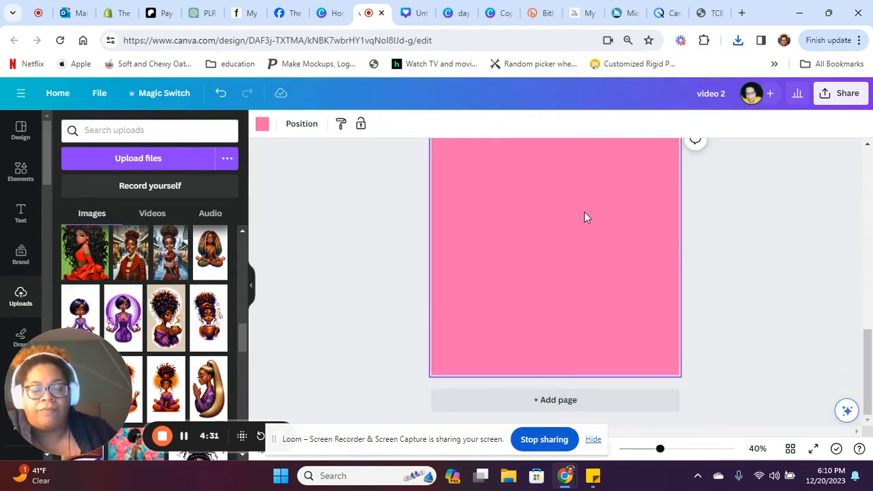
{"action": "scroll", "coordinate": [769, 315], "scroll_direction": "up", "scroll_amount": 3}
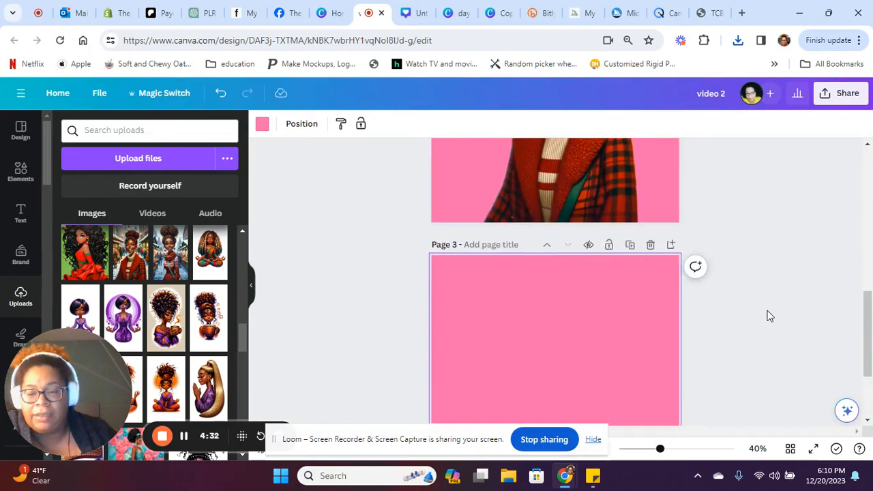
{"action": "left_click", "coordinate": [127, 264]}
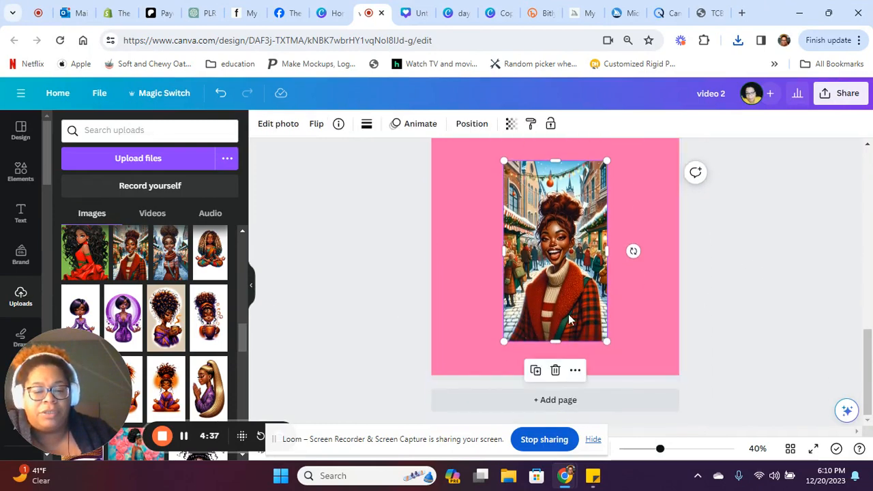
{"action": "left_click_drag", "start_coordinate": [608, 346], "coordinate": [623, 370]}
{"action": "scroll", "coordinate": [629, 344], "scroll_direction": "up", "scroll_amount": 2}
{"action": "left_click_drag", "start_coordinate": [623, 215], "coordinate": [643, 195]}
{"action": "left_click_drag", "start_coordinate": [566, 318], "coordinate": [601, 317]}
Separate the woman from the street scene with Magic Grab, placing her at page 3's left edge and the scene at its right edge.
{"action": "left_click", "coordinate": [278, 125]}
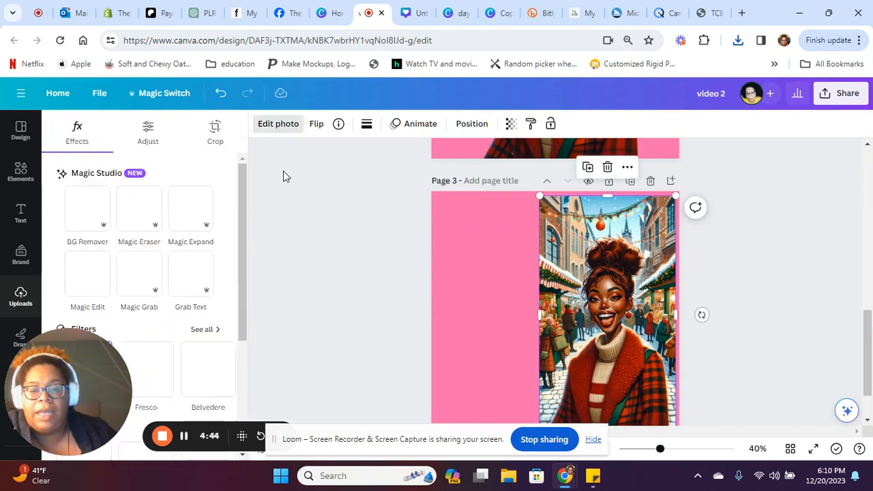
{"action": "left_click", "coordinate": [139, 285]}
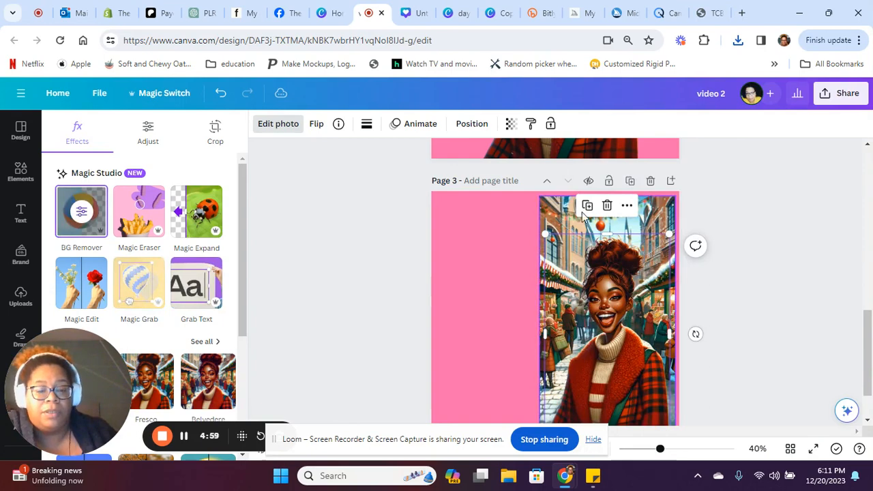
{"action": "left_click_drag", "start_coordinate": [612, 311], "coordinate": [493, 292]}
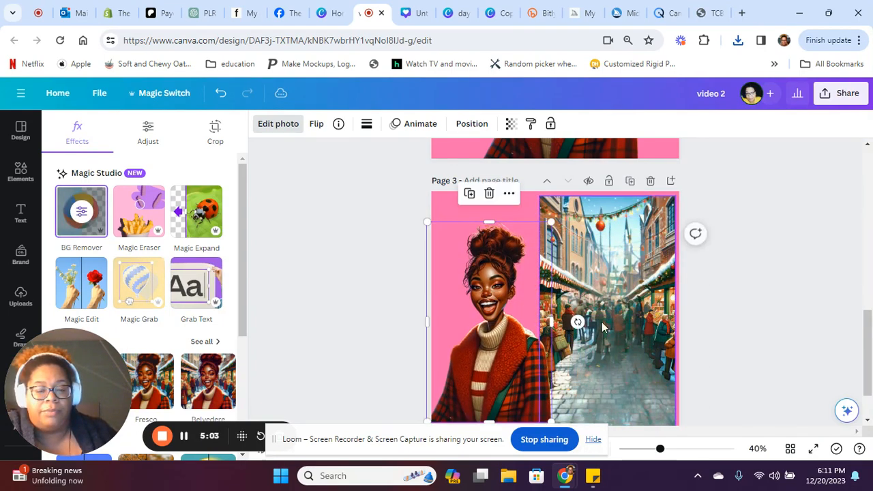
{"action": "left_click", "coordinate": [614, 359]}
{"action": "left_click", "coordinate": [518, 369]}
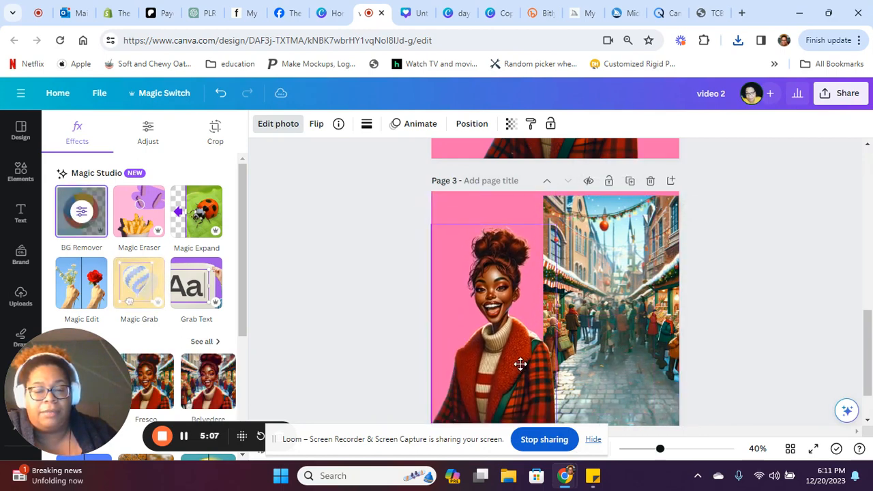
Add a fourth page, move a duplicate of the separated woman from page 3 onto it, and centre her on the page.
{"action": "scroll", "coordinate": [596, 346], "scroll_direction": "down", "scroll_amount": 1}
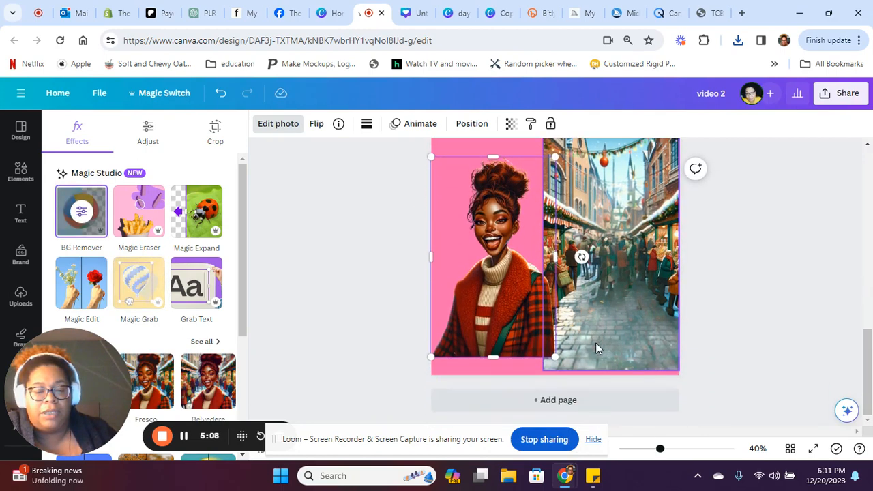
{"action": "left_click", "coordinate": [567, 400]}
{"action": "scroll", "coordinate": [594, 331], "scroll_direction": "up", "scroll_amount": 3}
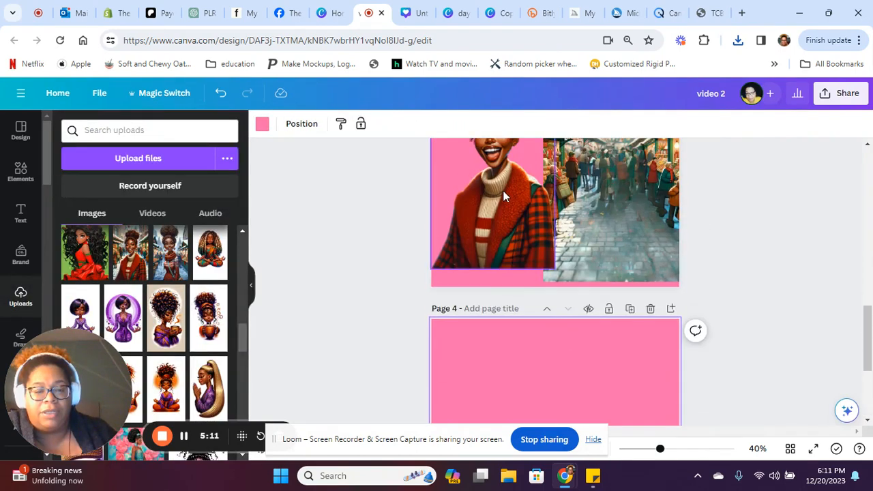
{"action": "left_click", "coordinate": [496, 204]}
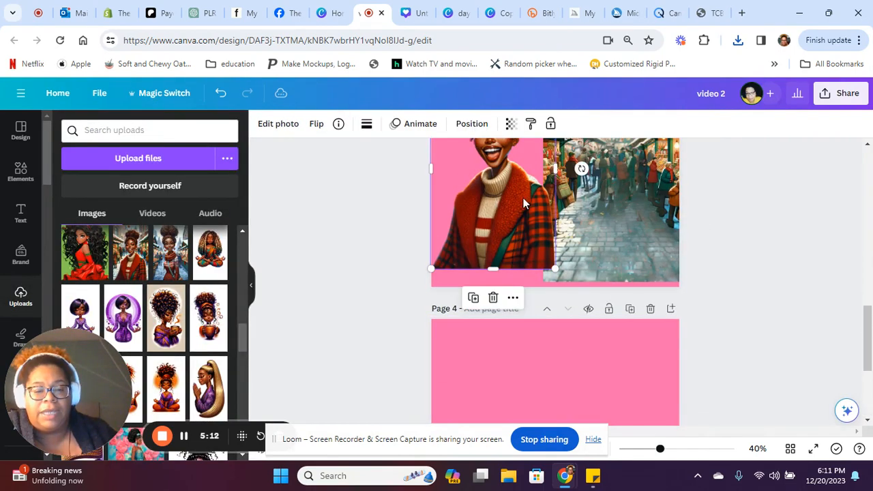
{"action": "left_click", "coordinate": [478, 302]}
{"action": "left_click_drag", "start_coordinate": [510, 216], "coordinate": [552, 471]}
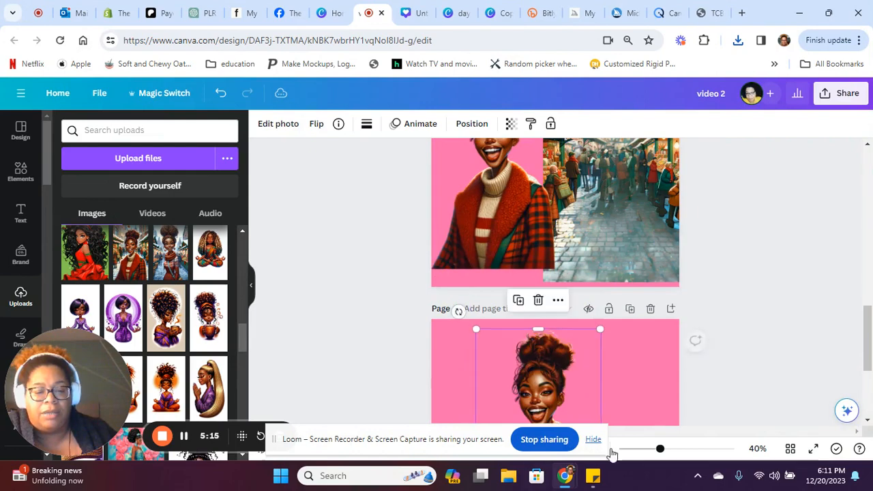
{"action": "scroll", "coordinate": [681, 337], "scroll_direction": "down", "scroll_amount": 3}
{"action": "left_click_drag", "start_coordinate": [538, 256], "coordinate": [554, 282]}
{"action": "scroll", "coordinate": [692, 282], "scroll_direction": "up", "scroll_amount": 3}
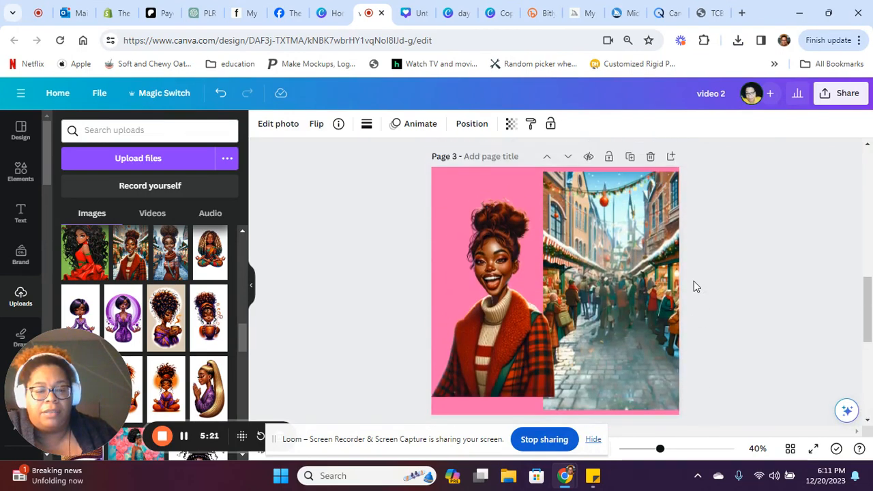
Shift page 3's woman right to overlap the street scene, and enlarge page 4's woman to nearly the page height, resting on its bottom edge.
{"action": "left_click_drag", "start_coordinate": [486, 257], "coordinate": [504, 266]}
{"action": "scroll", "coordinate": [617, 326], "scroll_direction": "down", "scroll_amount": 3}
{"action": "left_click", "coordinate": [585, 318]}
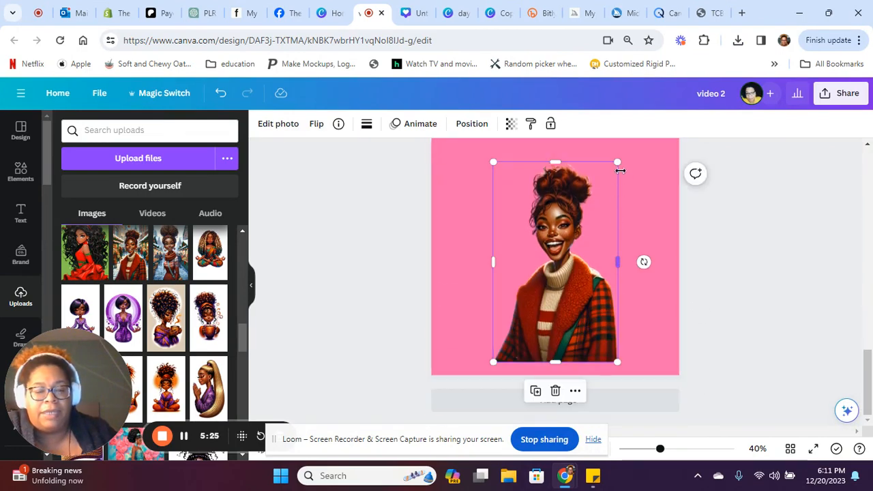
{"action": "left_click_drag", "start_coordinate": [619, 161], "coordinate": [656, 110]}
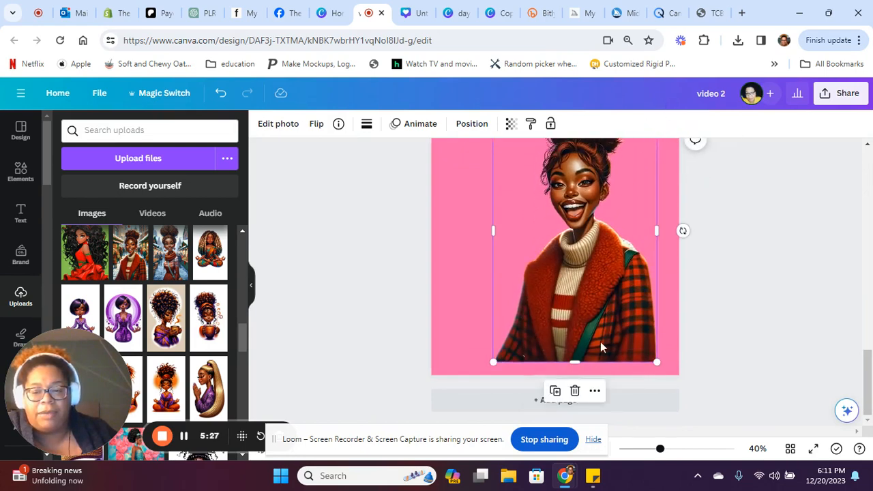
{"action": "scroll", "coordinate": [637, 353], "scroll_direction": "up", "scroll_amount": 3}
{"action": "scroll", "coordinate": [633, 344], "scroll_direction": "down", "scroll_amount": 3}
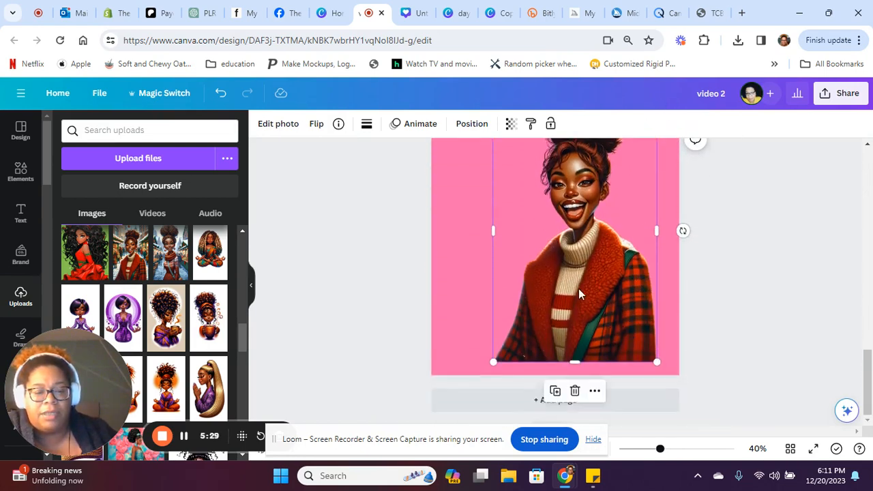
{"action": "left_click_drag", "start_coordinate": [579, 289], "coordinate": [561, 297]}
{"action": "scroll", "coordinate": [644, 319], "scroll_direction": "up", "scroll_amount": 1}
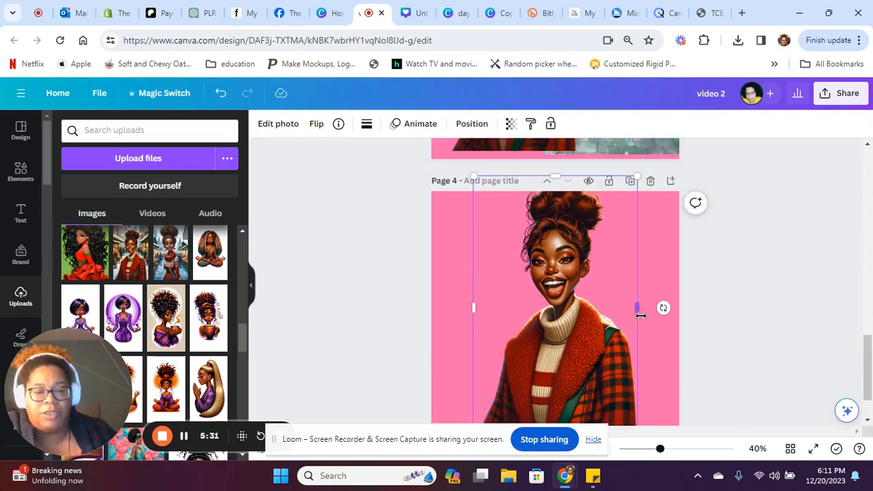
{"action": "left_click_drag", "start_coordinate": [637, 177], "coordinate": [627, 198]}
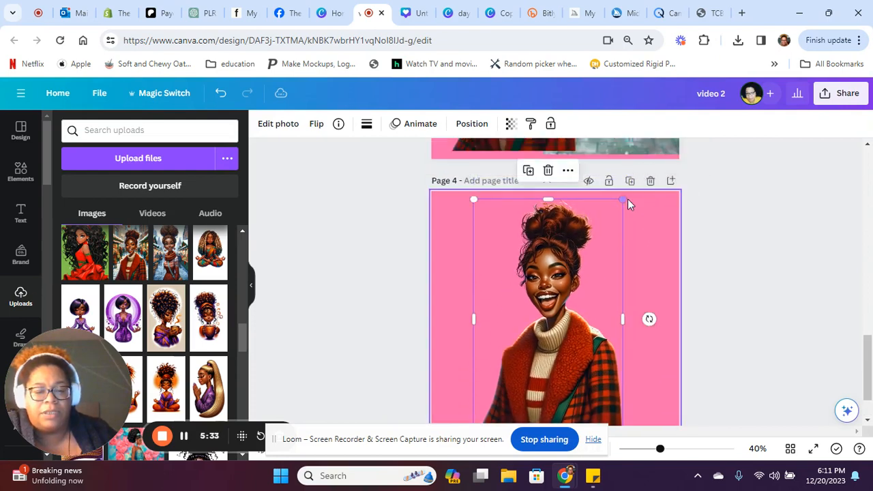
{"action": "left_click", "coordinate": [711, 314]}
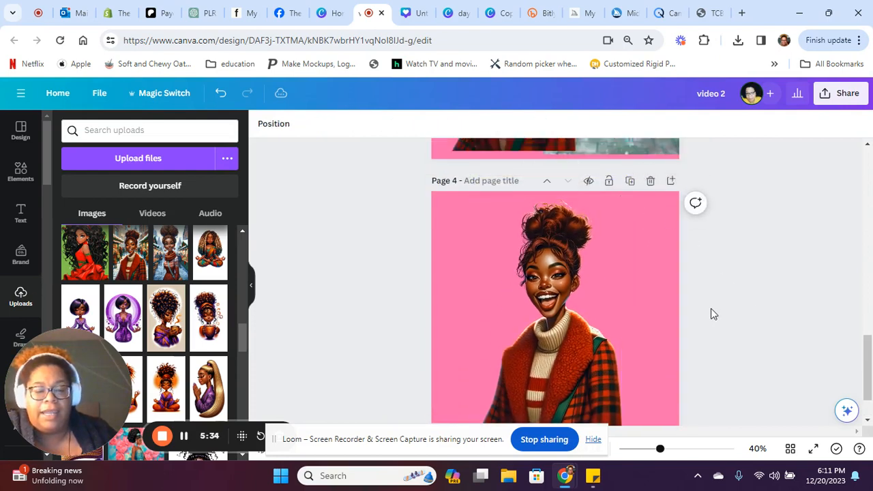
Review all four pages, comparing the background-removed cutouts on pages 1 and 2 with the Magic Grab results on pages 3 and 4.
{"action": "left_click", "coordinate": [654, 355]}
{"action": "scroll", "coordinate": [750, 346], "scroll_direction": "up", "scroll_amount": 1}
{"action": "scroll", "coordinate": [749, 346], "scroll_direction": "down", "scroll_amount": 2}
{"action": "scroll", "coordinate": [747, 345], "scroll_direction": "up", "scroll_amount": 5}
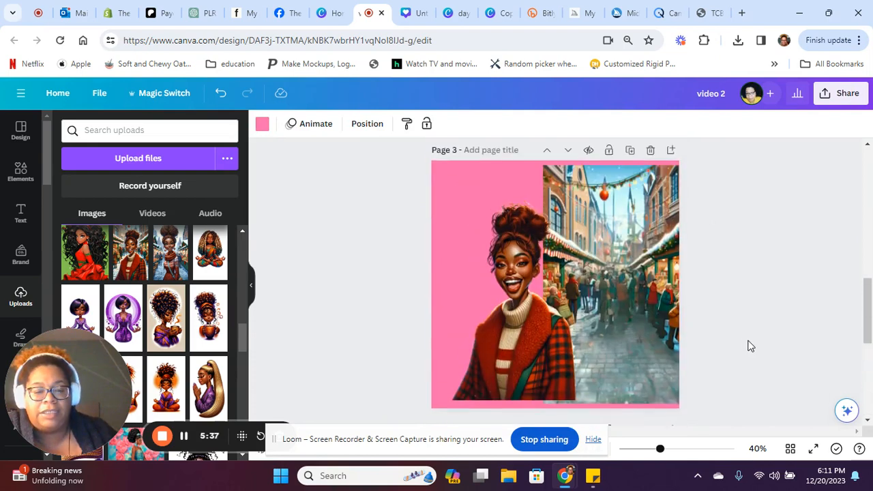
{"action": "scroll", "coordinate": [746, 346], "scroll_direction": "up", "scroll_amount": 3}
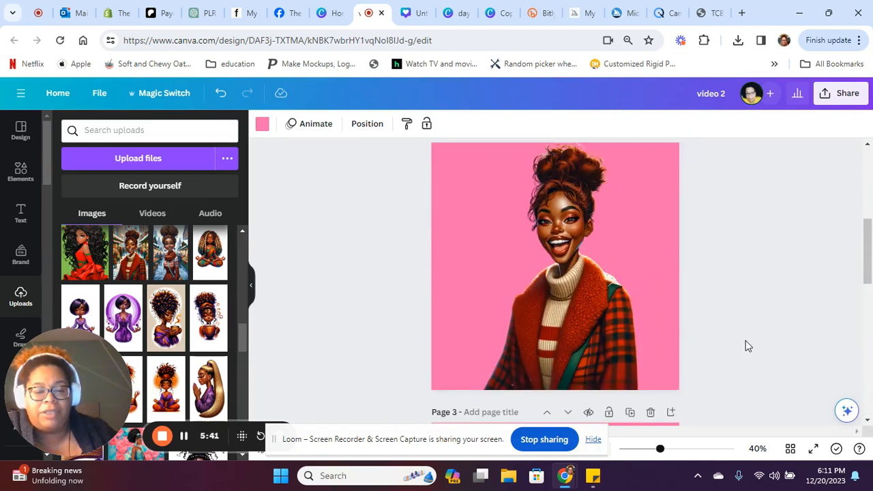
{"action": "scroll", "coordinate": [746, 346], "scroll_direction": "down", "scroll_amount": 5}
{"action": "scroll", "coordinate": [745, 346], "scroll_direction": "down", "scroll_amount": 2}
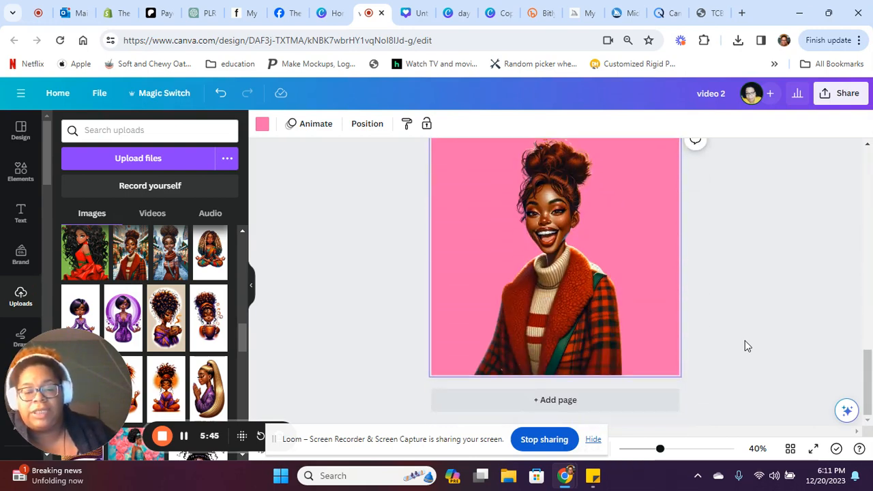
{"action": "scroll", "coordinate": [745, 346], "scroll_direction": "up", "scroll_amount": 10}
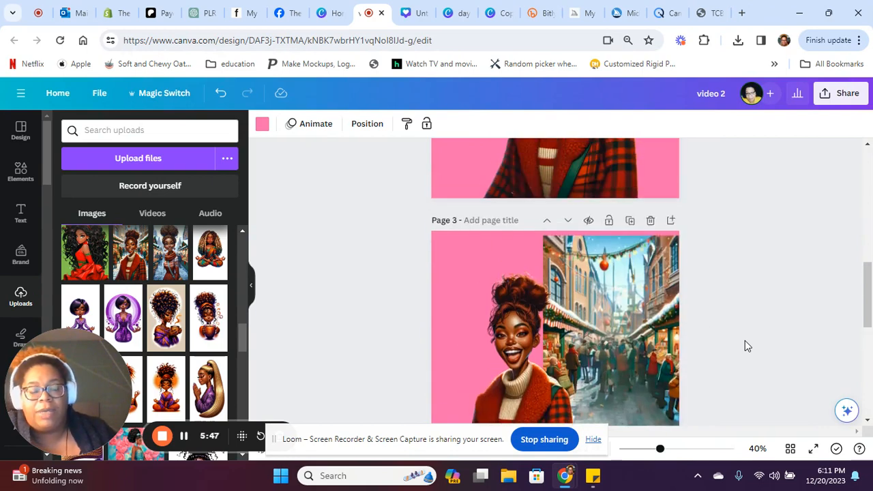
{"action": "scroll", "coordinate": [745, 340], "scroll_direction": "up", "scroll_amount": 1}
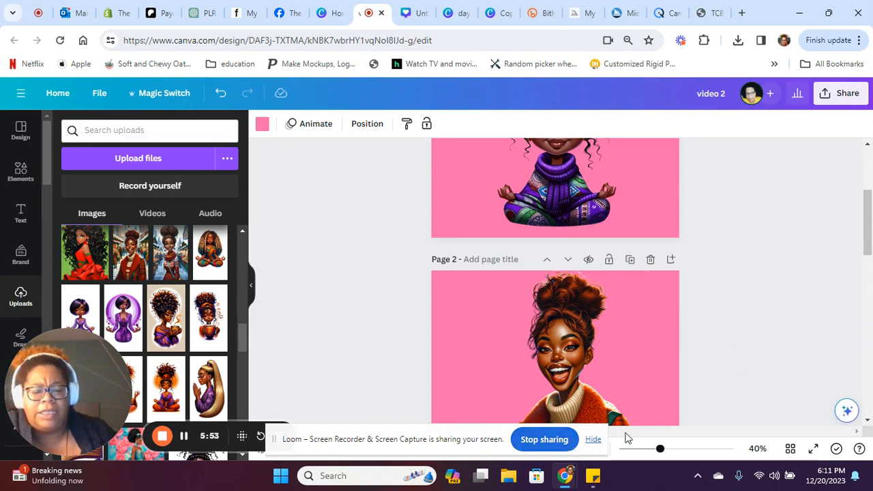
{"action": "scroll", "coordinate": [737, 349], "scroll_direction": "up", "scroll_amount": 4}
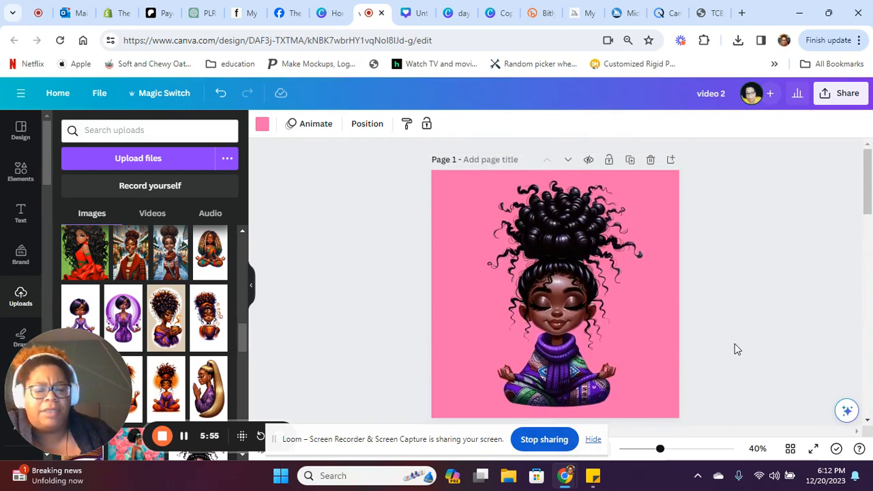